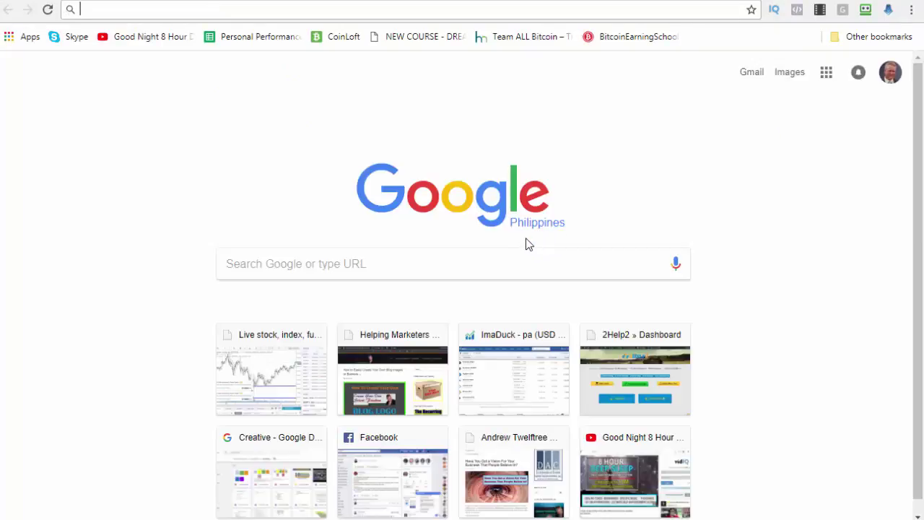
# - Open the preview of the 'List Building Strategies | Tools For Marketing' chart image in Google Images
pyautogui.click(464, 263)
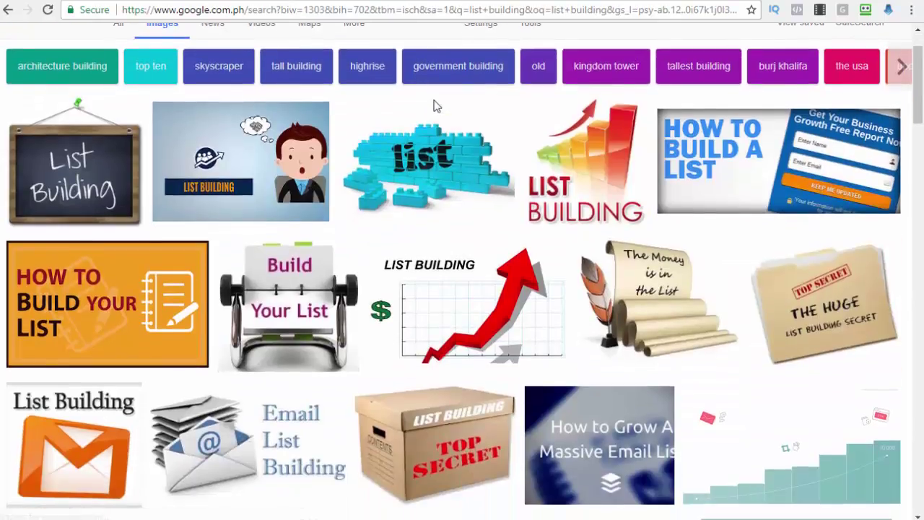
pyautogui.scroll(-1, 733, 209)
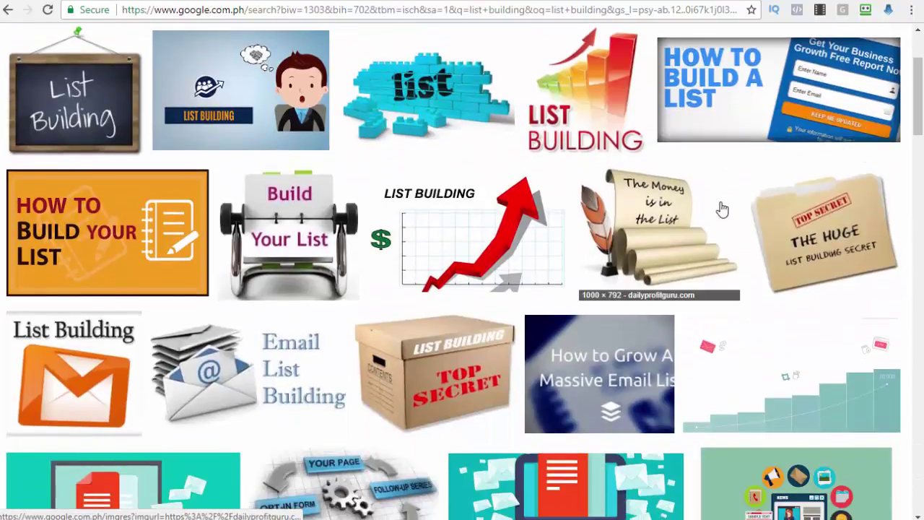
pyautogui.scroll(1, 673, 213)
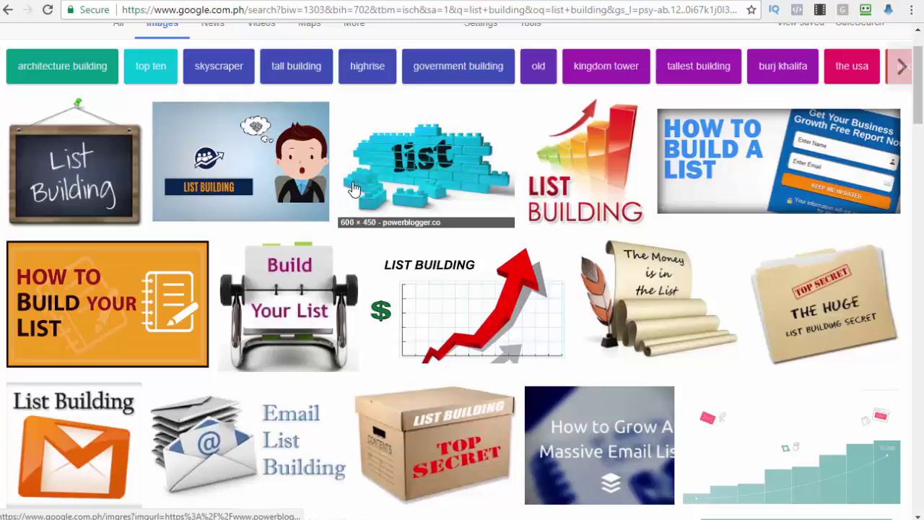
pyautogui.click(607, 157)
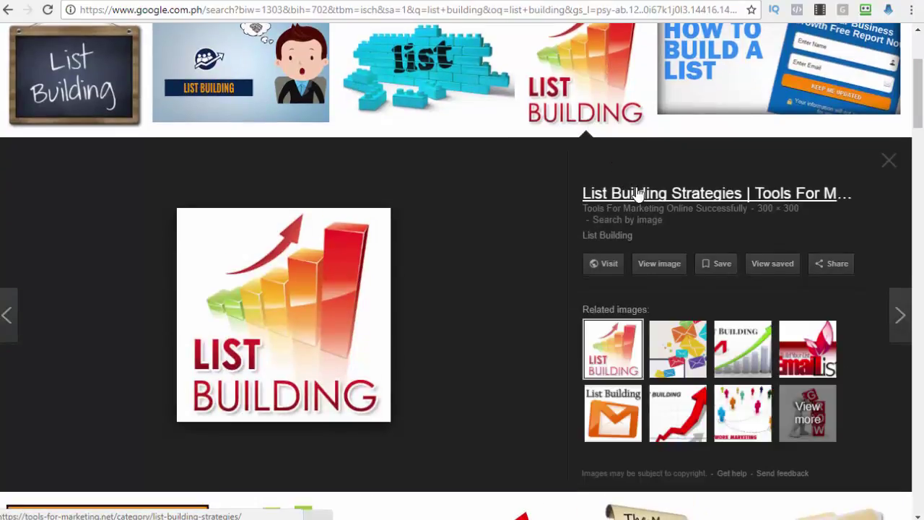
# - Save the LIST BUILDING chart image as 'temp 01' in the Temp Video Captures folder
pyautogui.rightClick(266, 297)
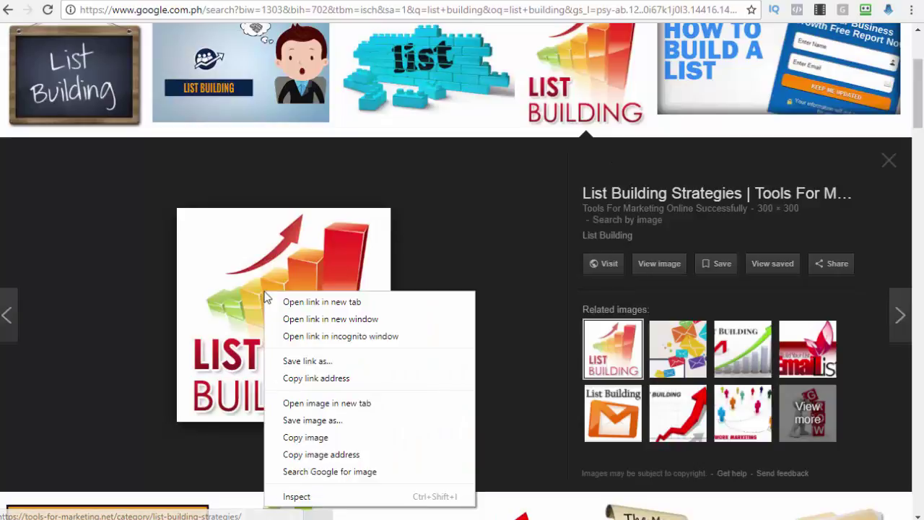
pyautogui.click(338, 421)
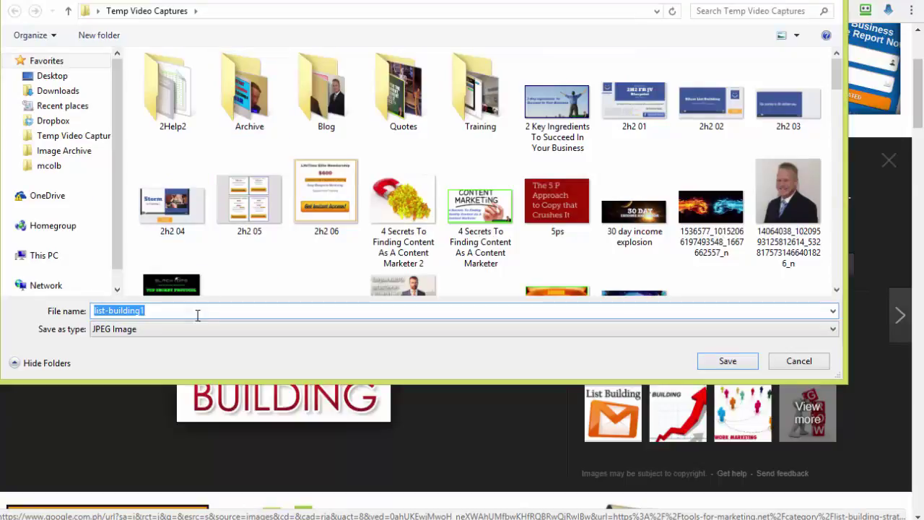
pyautogui.write('tem')
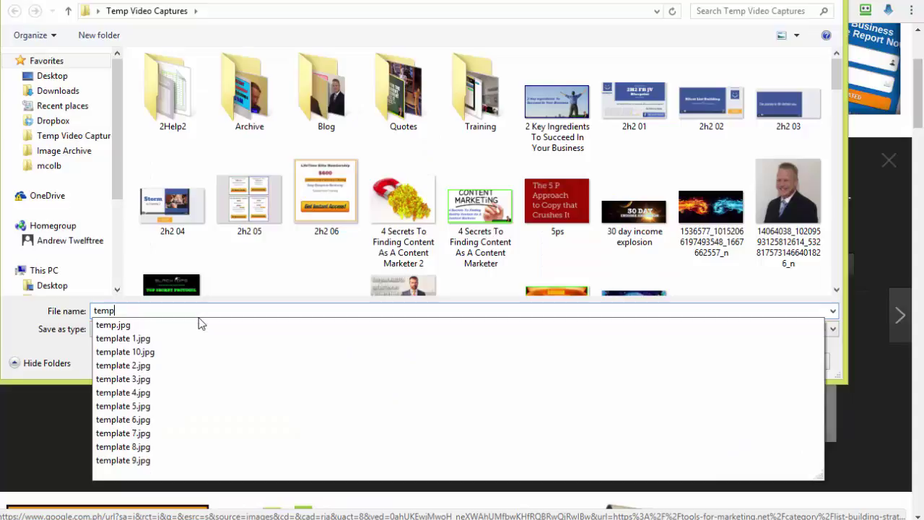
pyautogui.write('p ')
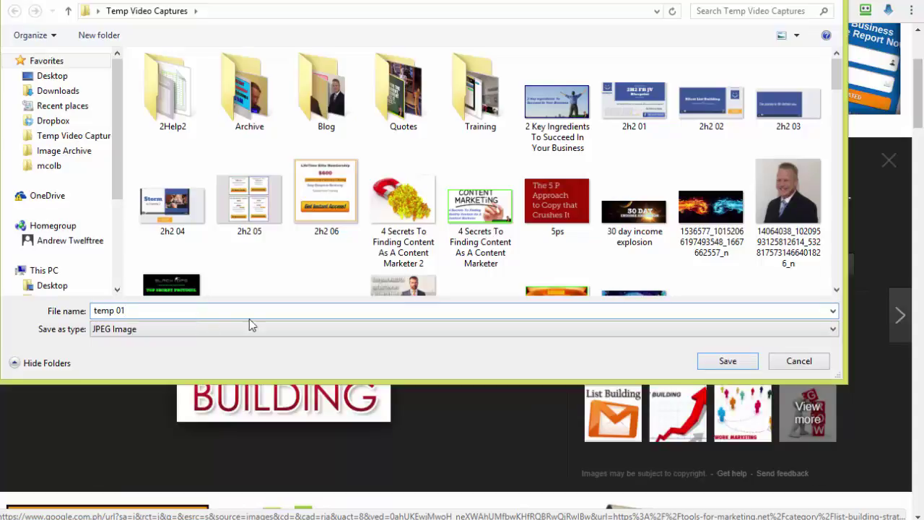
pyautogui.write('01')
pyautogui.click(728, 363)
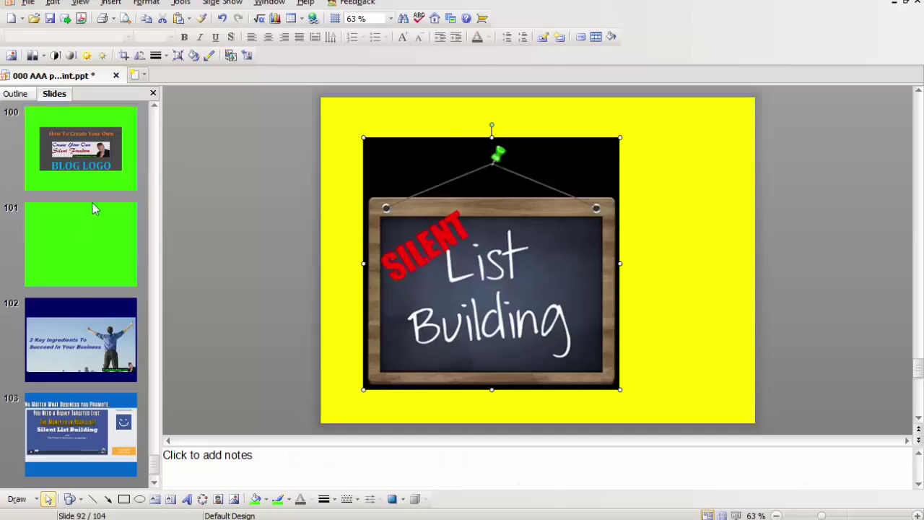
# - Check the BLOG LOGO picture on slide 100, then return to the blank green slide 101
pyautogui.click(81, 244)
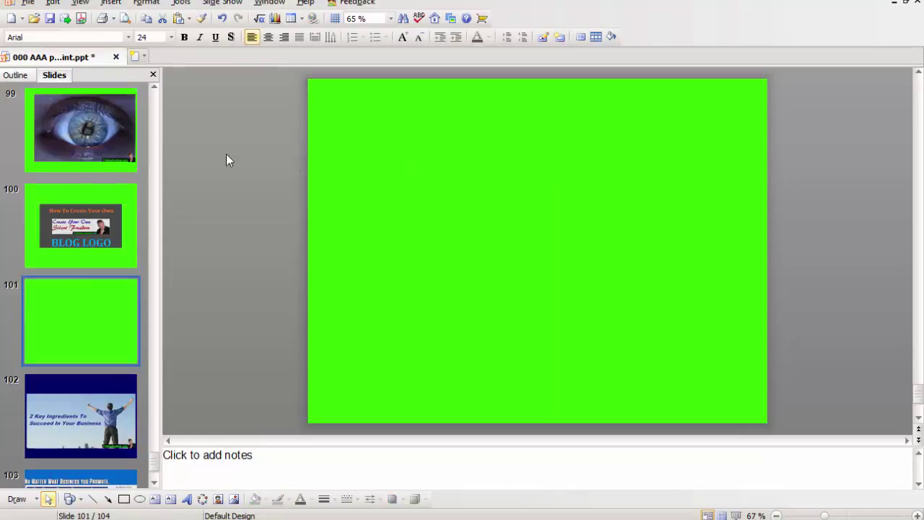
pyautogui.click(130, 247)
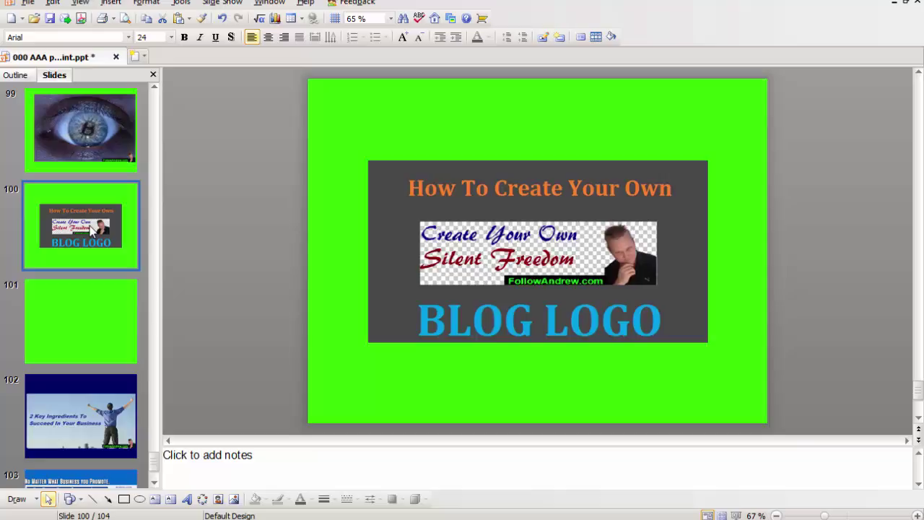
pyautogui.click(575, 260)
pyautogui.click(575, 260)
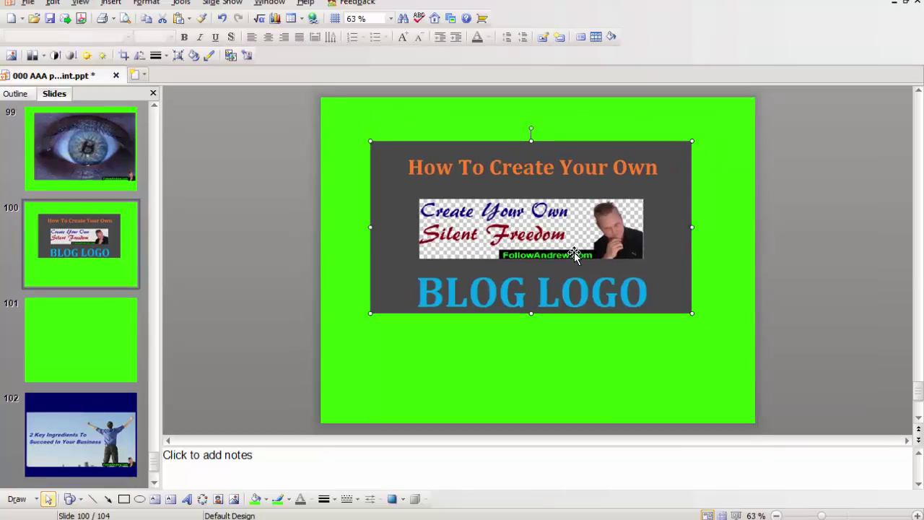
pyautogui.moveTo(574, 252); pyautogui.dragTo(578, 246)
pyautogui.click(58, 357)
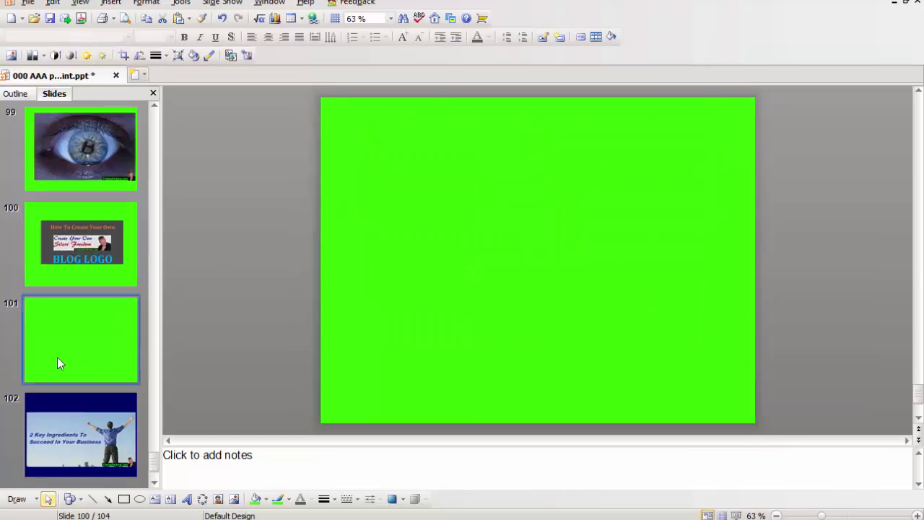
# - Set slide 101's backdrop fill to yellow, applied to that slide only
pyautogui.rightClick(519, 281)
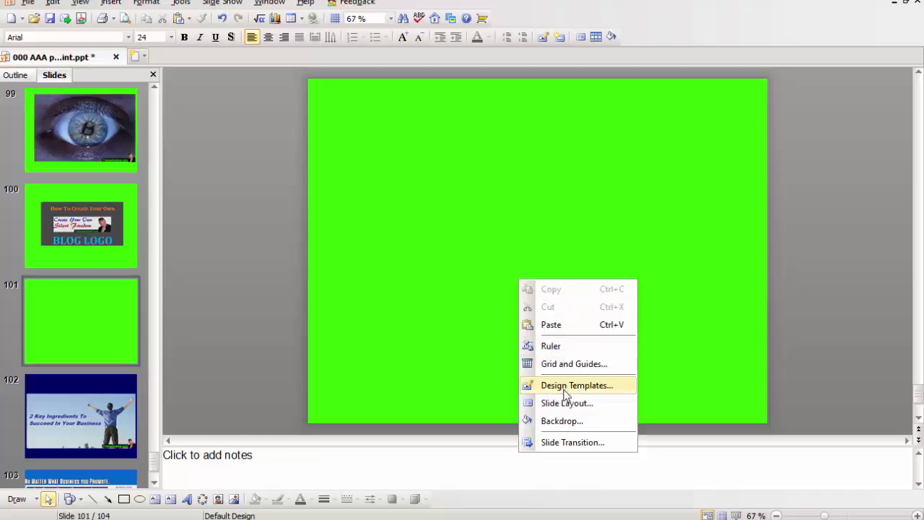
pyautogui.click(563, 422)
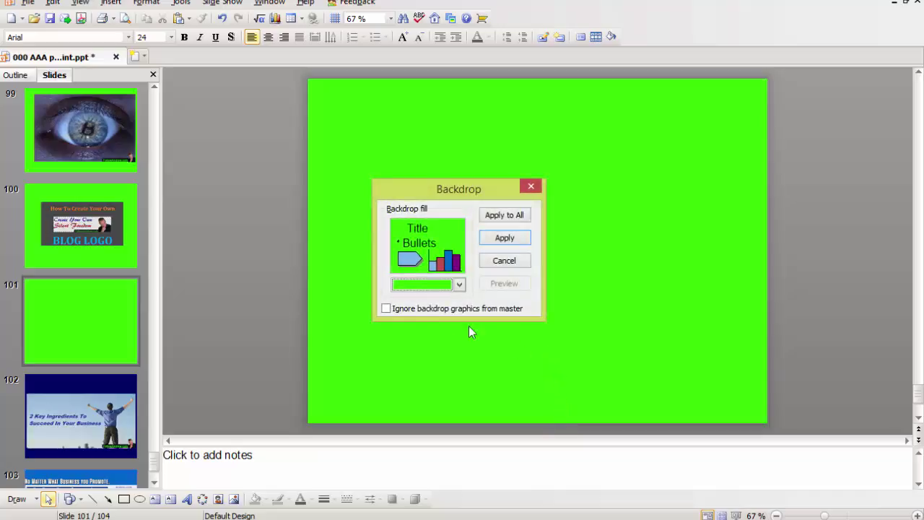
pyautogui.click(459, 284)
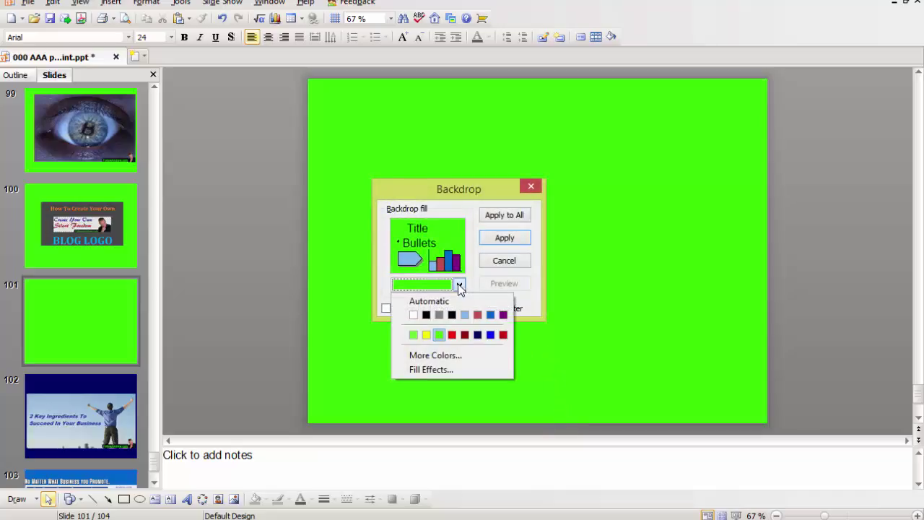
pyautogui.click(426, 335)
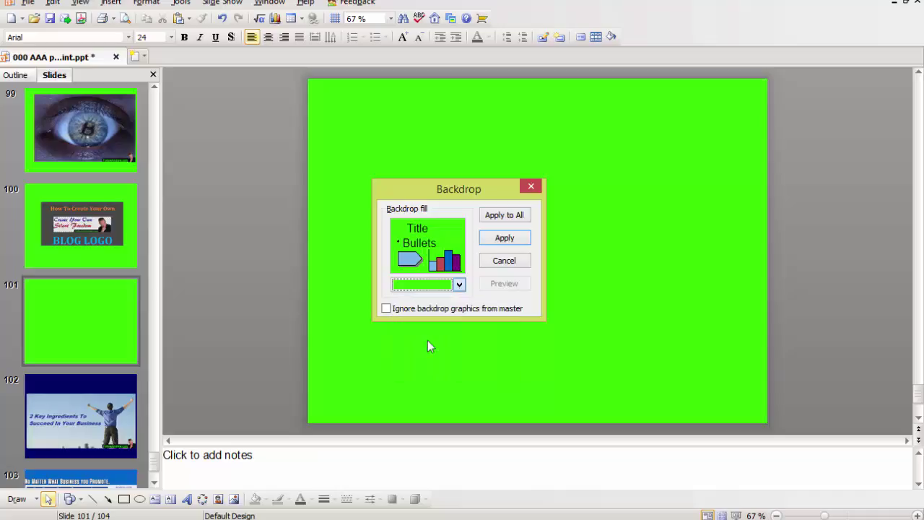
pyautogui.click(516, 239)
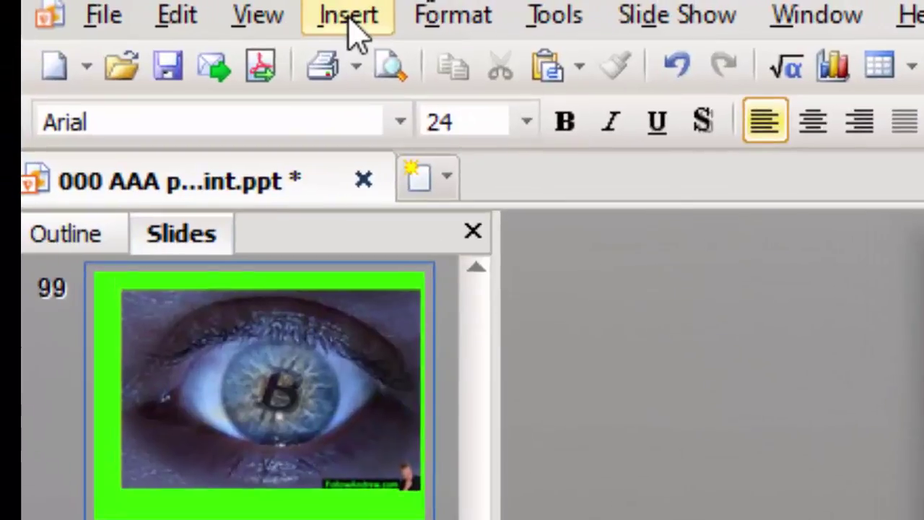
# - Insert the picture file 'temp 01' from Temp Video Captures onto slide 101
pyautogui.click(352, 28)
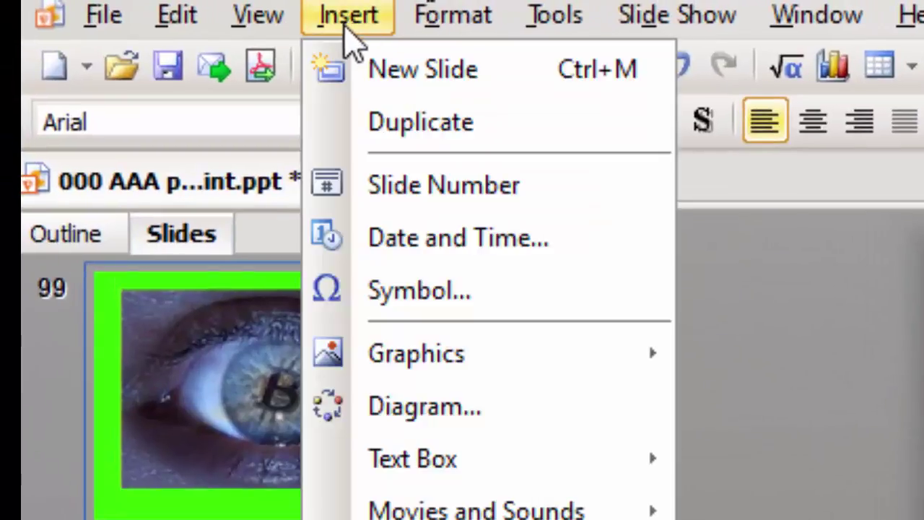
pyautogui.moveTo(491, 371)
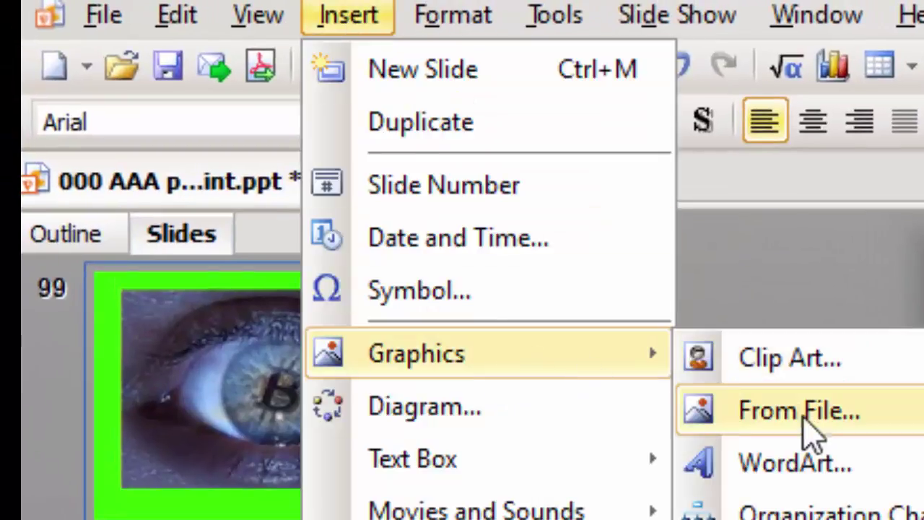
pyautogui.click(803, 416)
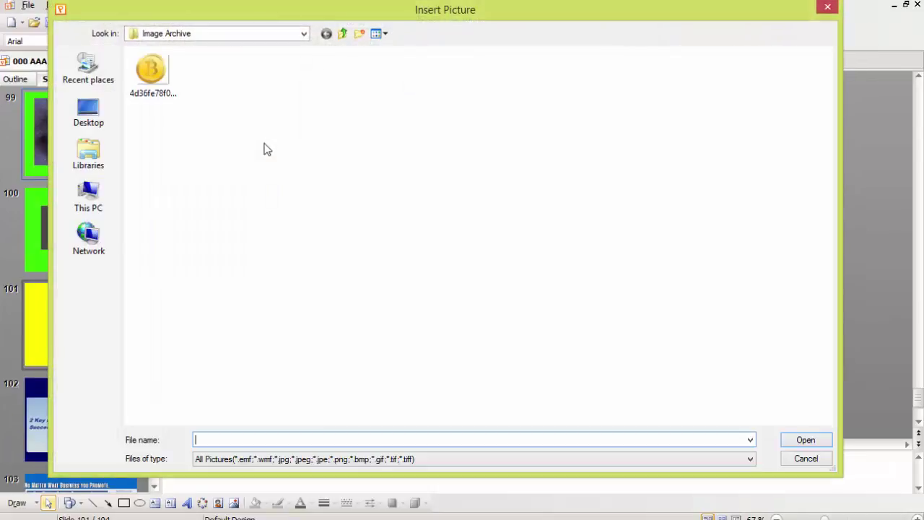
pyautogui.click(88, 68)
pyautogui.click(165, 378)
pyautogui.doubleClick(190, 379)
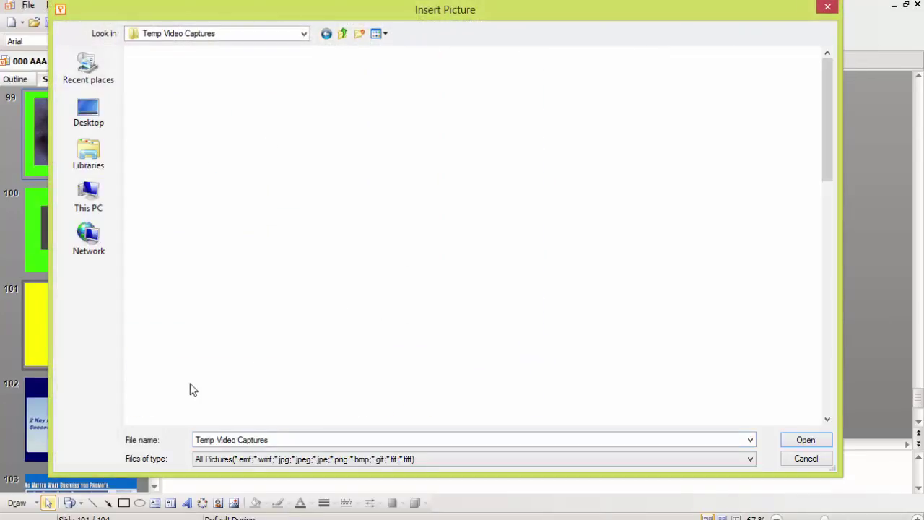
pyautogui.click(315, 230)
pyautogui.write('te')
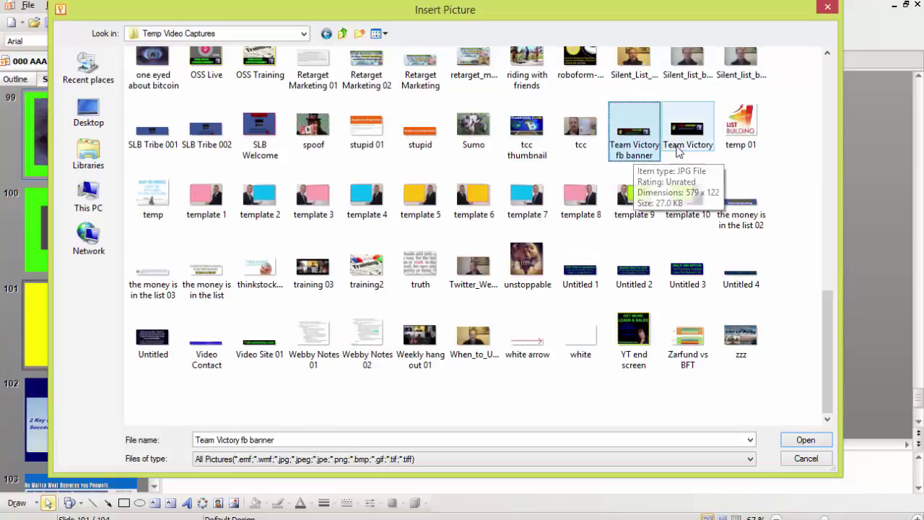
pyautogui.click(745, 138)
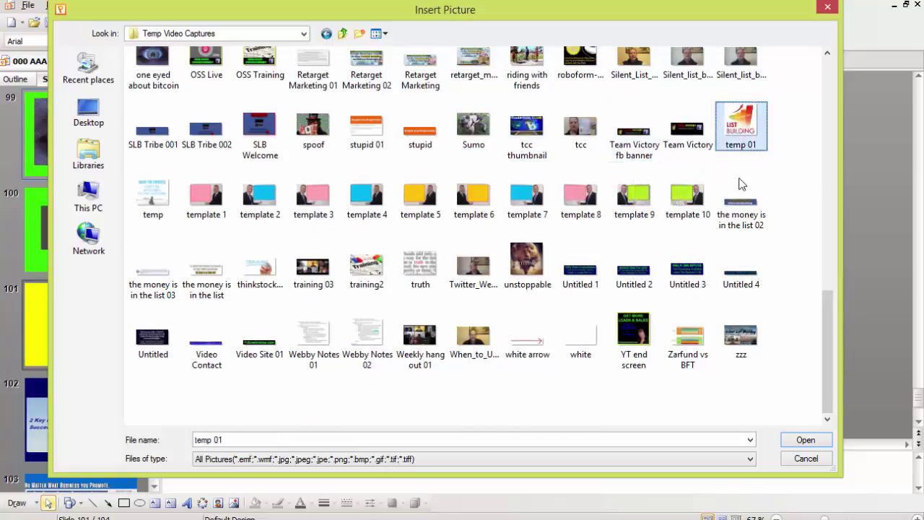
pyautogui.click(806, 441)
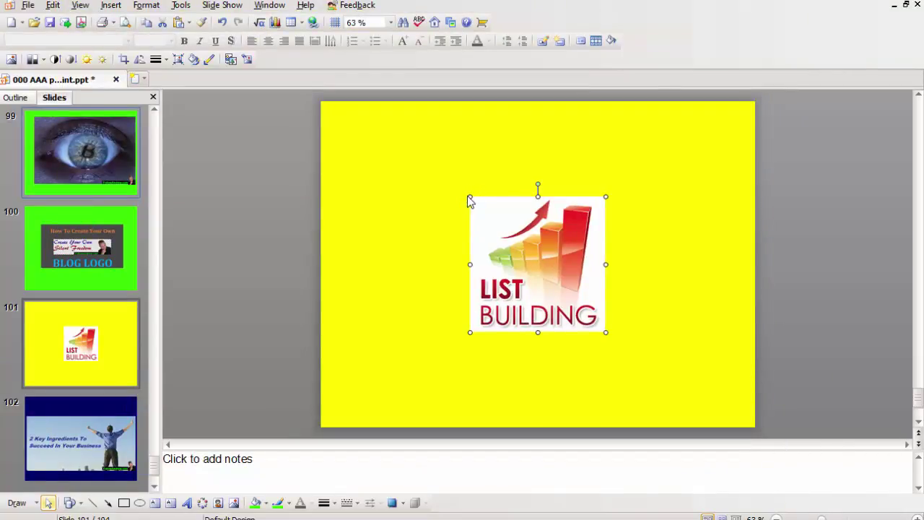
# - Enlarge the LIST BUILDING picture by dragging its corner until it fills most of the slide height
pyautogui.moveTo(469, 197); pyautogui.dragTo(516, 267)
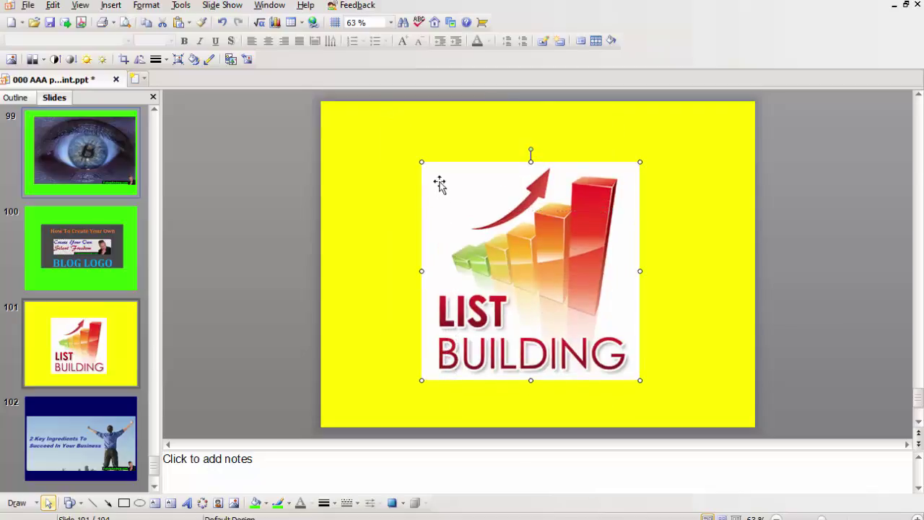
pyautogui.moveTo(421, 162); pyautogui.dragTo(384, 155)
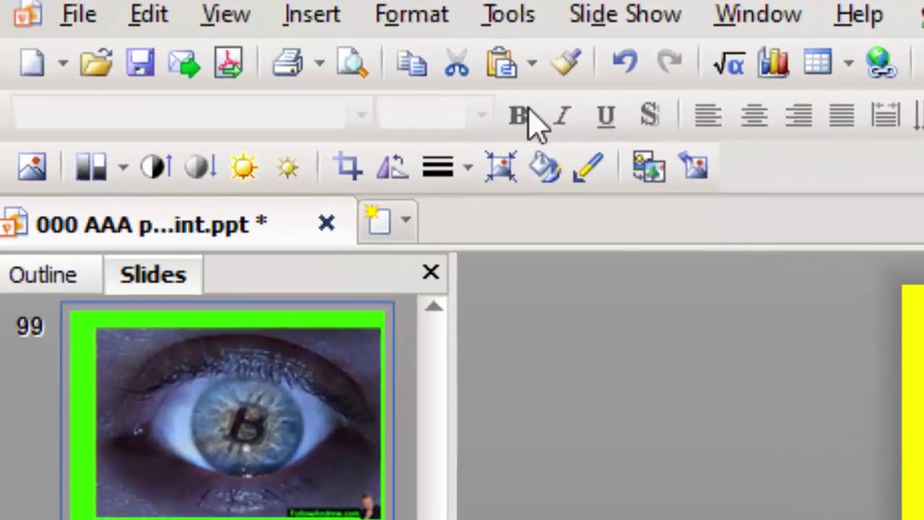
# - Draw a horizontal text box over the picture's top-left, type SILENT and select it
pyautogui.click(318, 19)
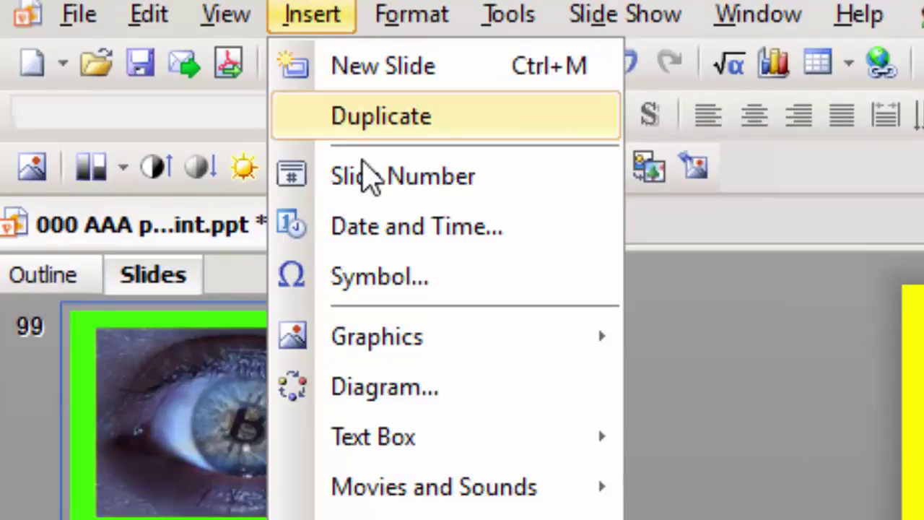
pyautogui.moveTo(426, 439)
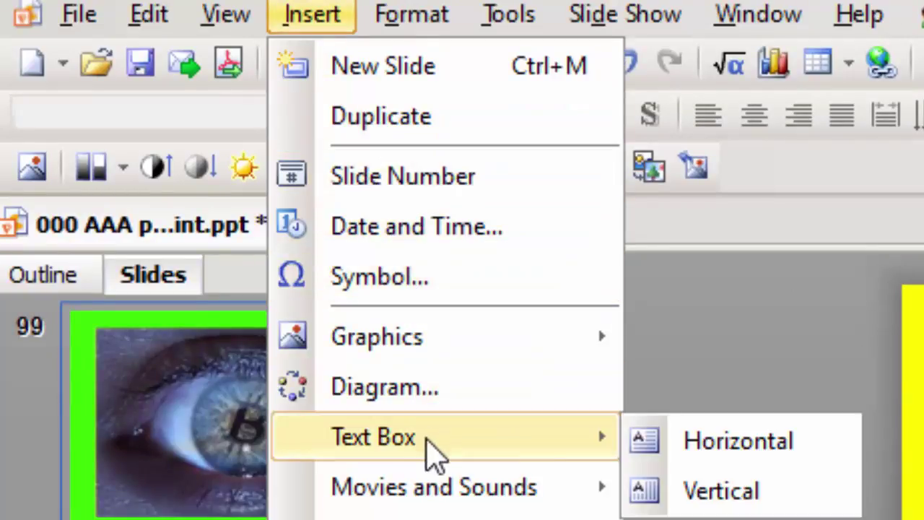
pyautogui.click(712, 444)
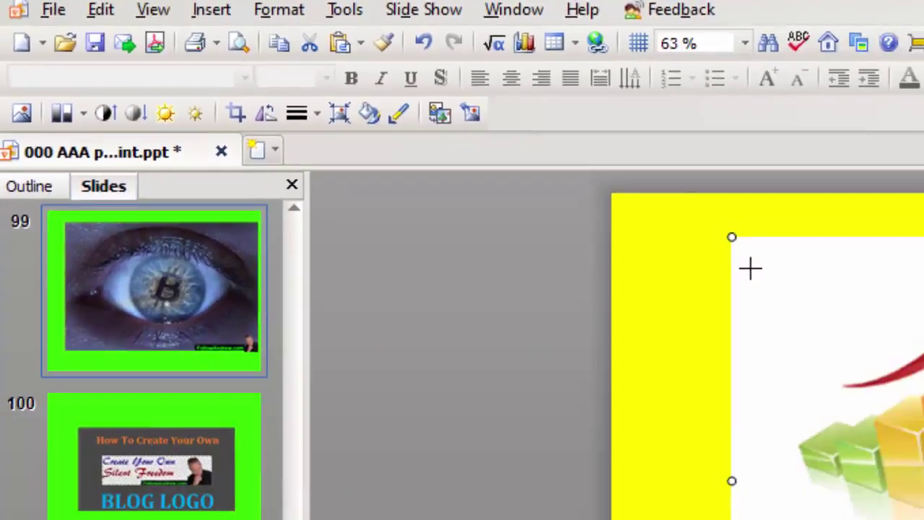
pyautogui.moveTo(392, 138); pyautogui.dragTo(570, 181)
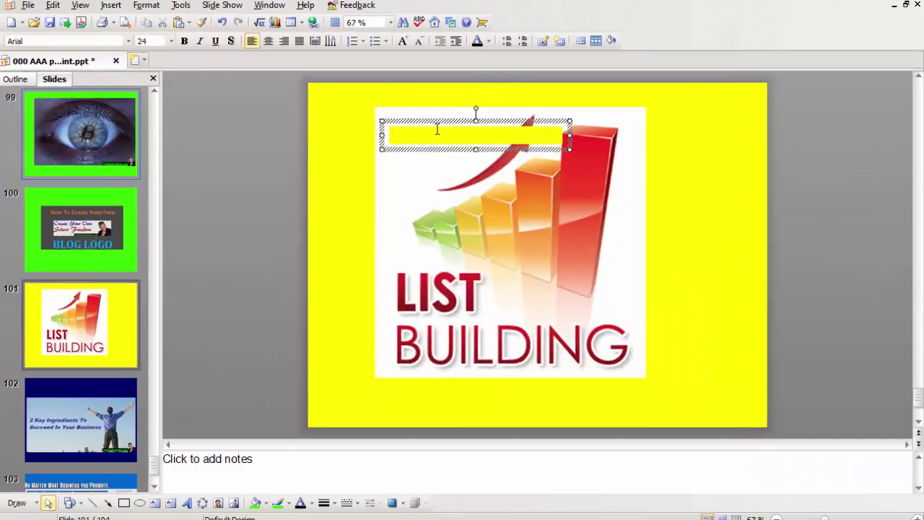
pyautogui.write('SILENT')
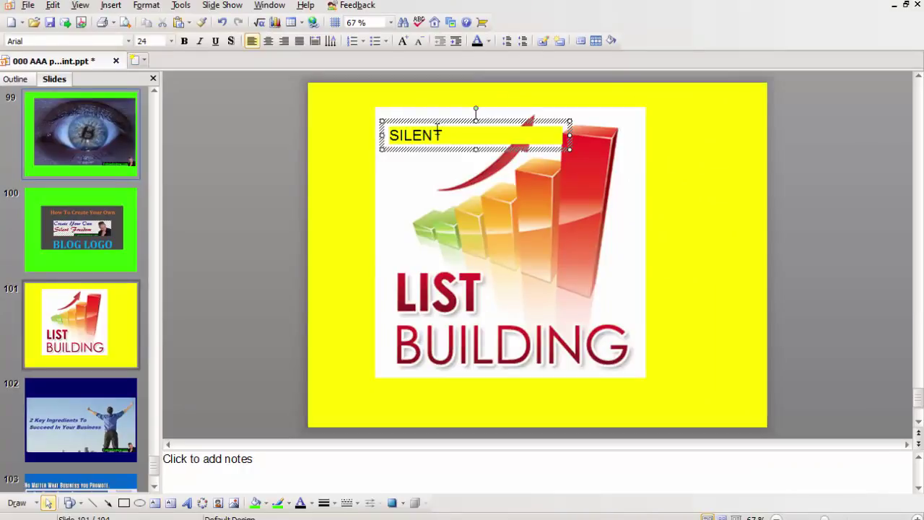
pyautogui.moveTo(453, 130); pyautogui.dragTo(380, 140)
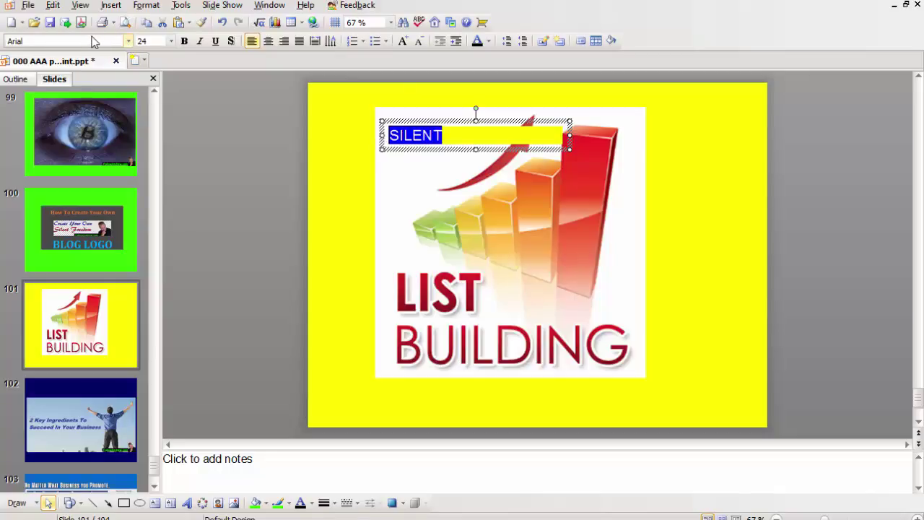
# - Set SILENT in Impact, widen its text box slightly, and enlarge the text to size 60
pyautogui.click(129, 41)
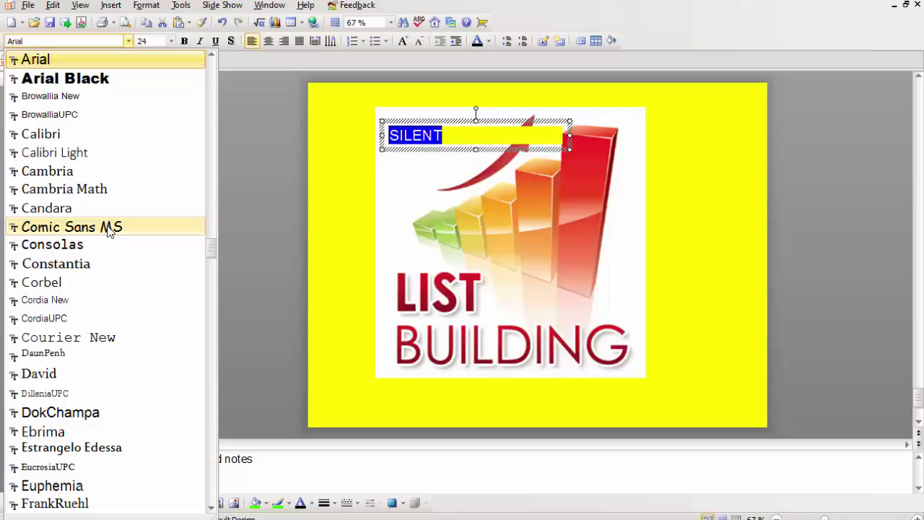
pyautogui.scroll(-5, 114, 289)
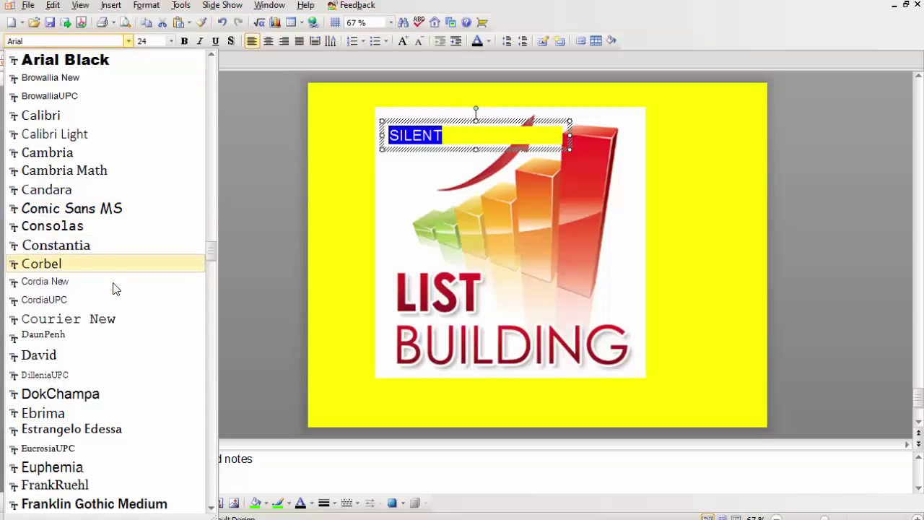
pyautogui.scroll(-4, 119, 290)
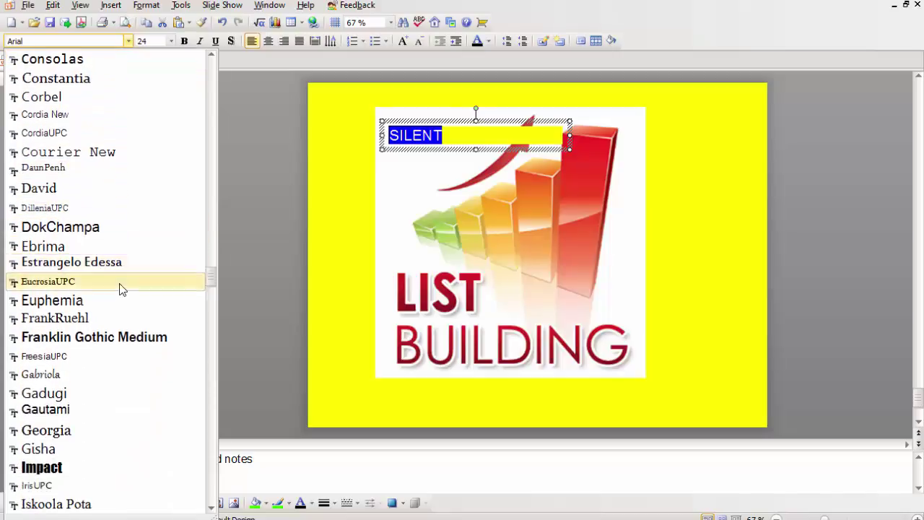
pyautogui.click(87, 356)
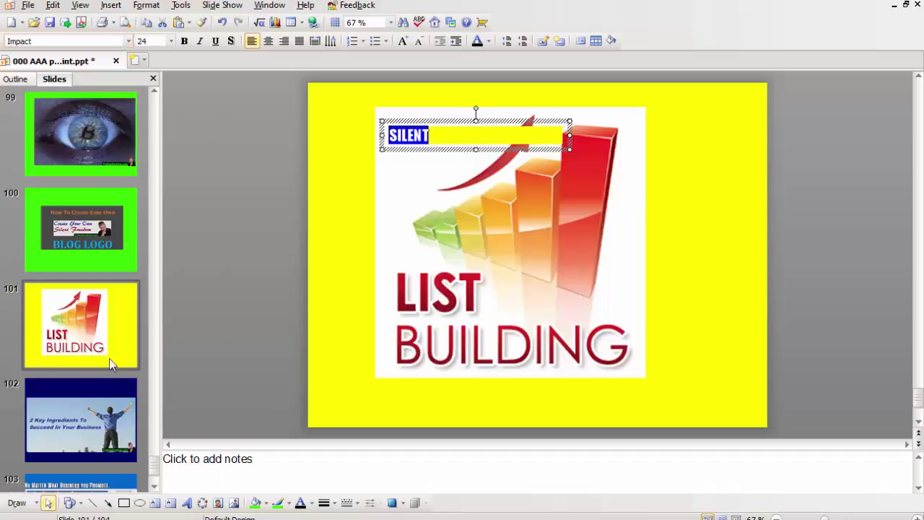
pyautogui.click(570, 150)
pyautogui.moveTo(570, 150); pyautogui.dragTo(586, 178)
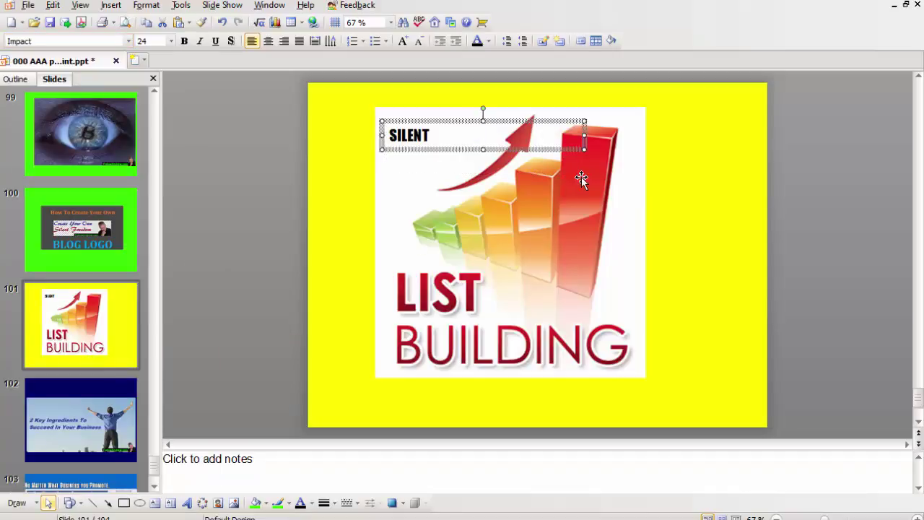
pyautogui.click(443, 139)
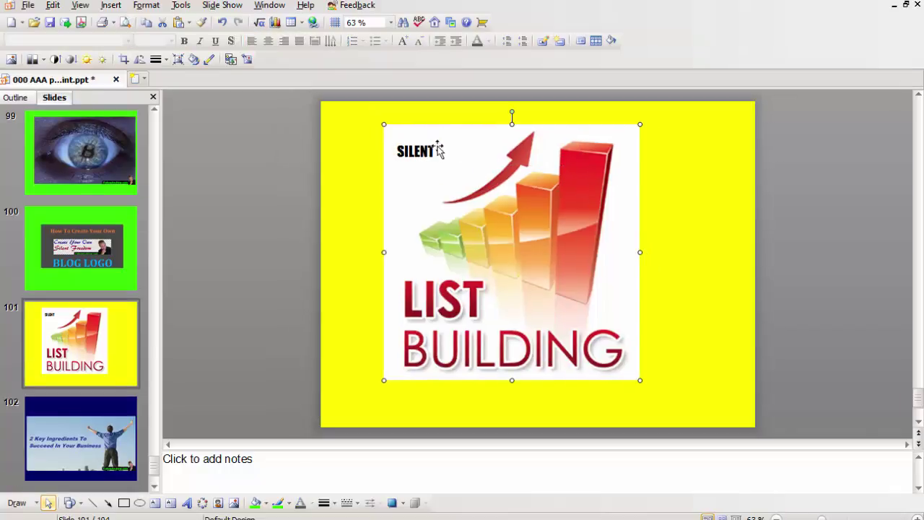
pyautogui.click(440, 138)
pyautogui.moveTo(440, 137); pyautogui.dragTo(380, 135)
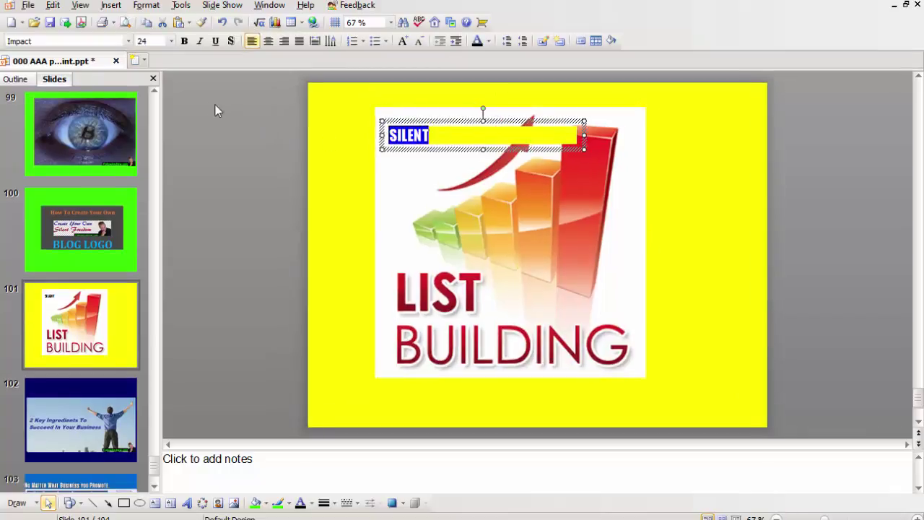
pyautogui.click(170, 41)
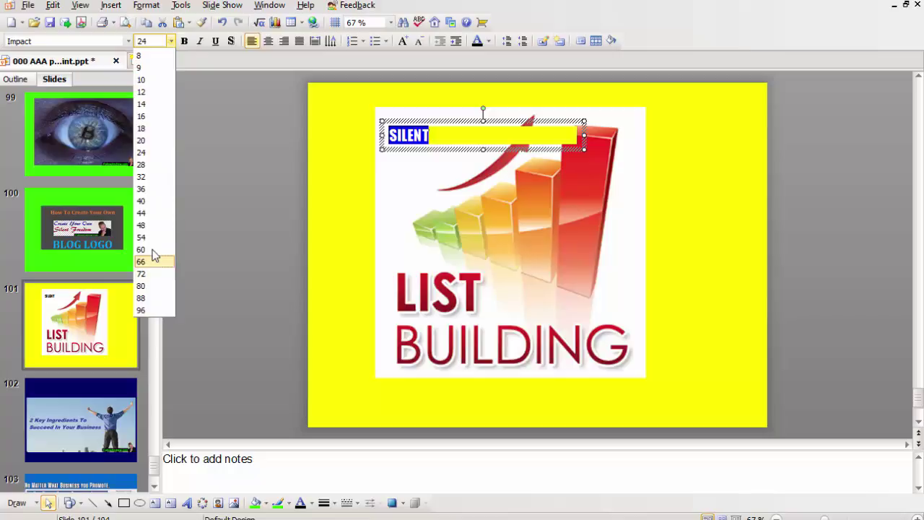
pyautogui.click(153, 252)
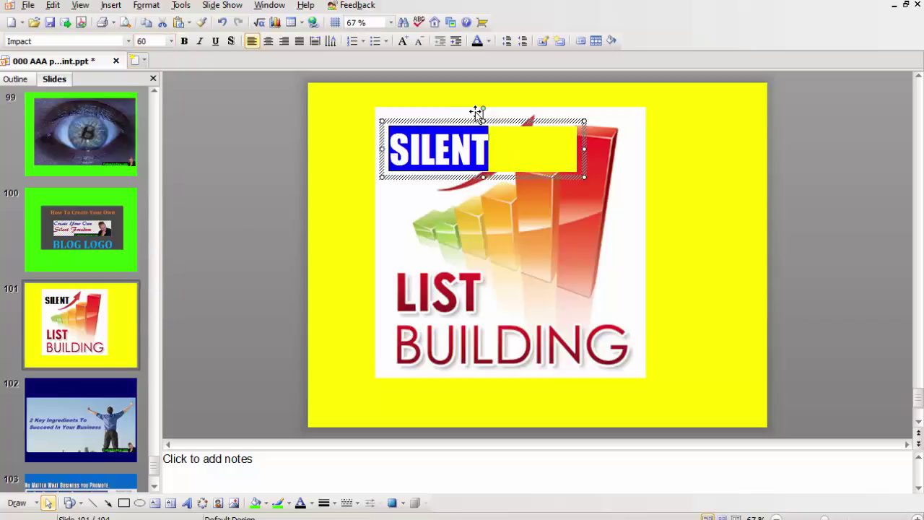
# - Rotate the SILENT text box diagonally and move it up-left beside the red arrow
pyautogui.moveTo(483, 108); pyautogui.dragTo(465, 108)
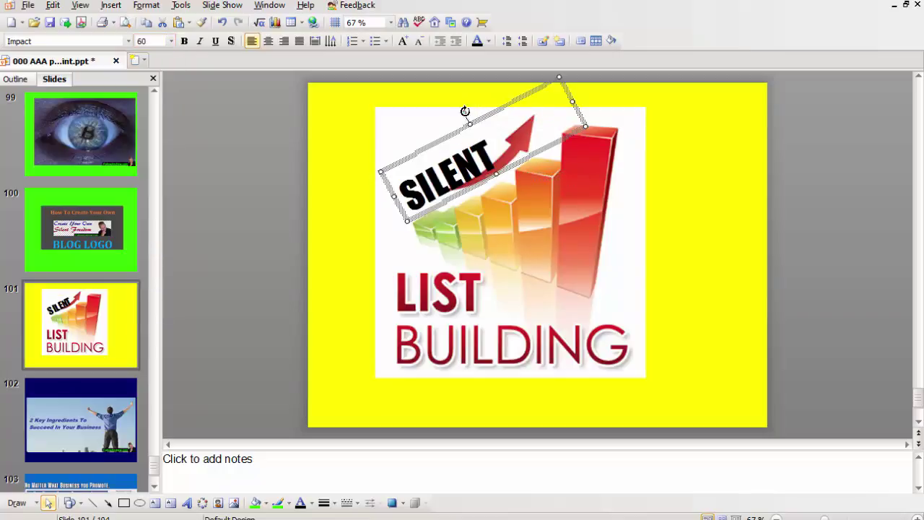
pyautogui.click(447, 173)
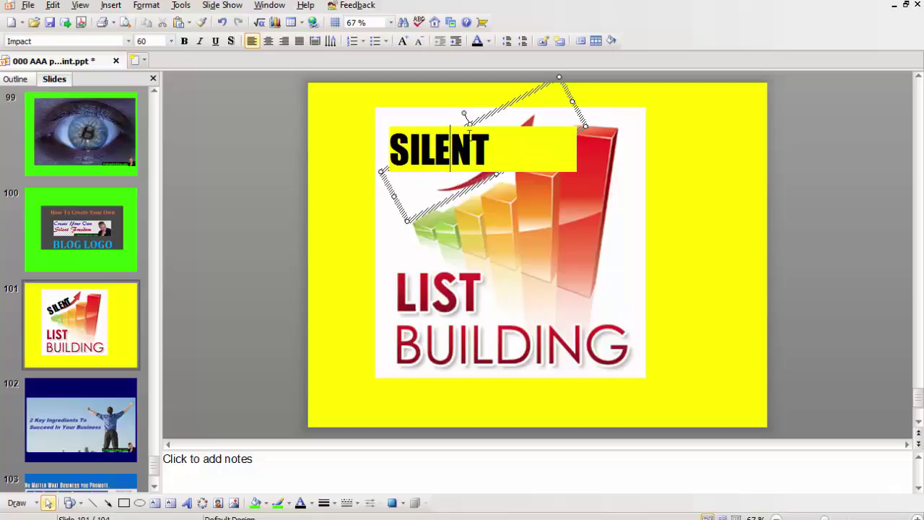
pyautogui.click(479, 120)
pyautogui.moveTo(458, 115); pyautogui.dragTo(474, 118)
pyautogui.click(473, 181)
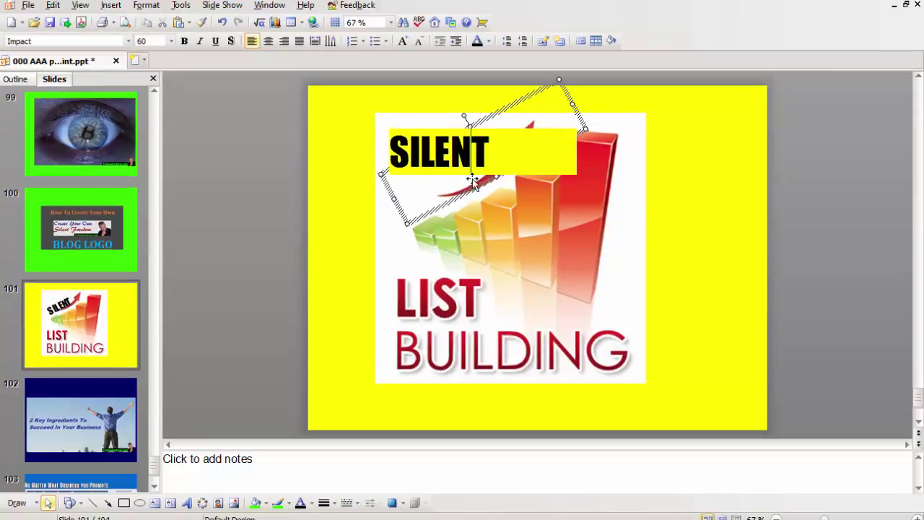
pyautogui.moveTo(489, 117); pyautogui.dragTo(477, 93)
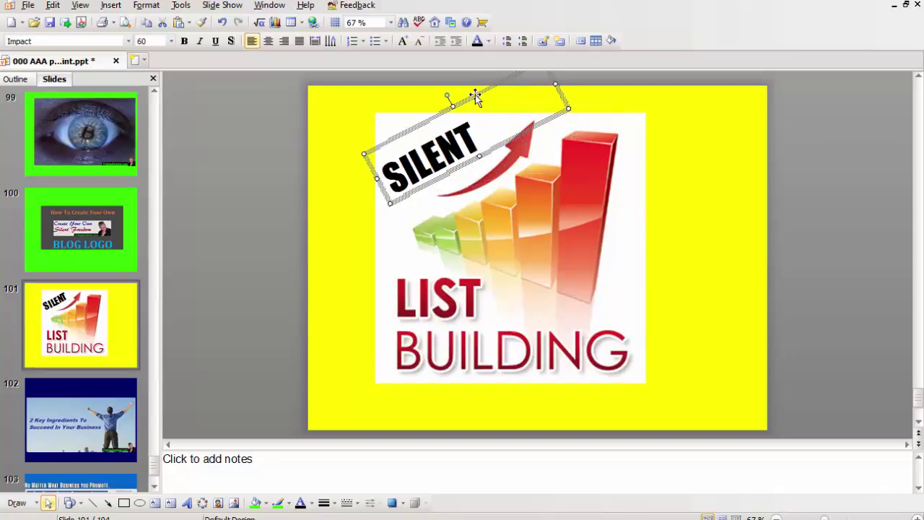
# - Colour the SILENT text bright green
pyautogui.click(478, 135)
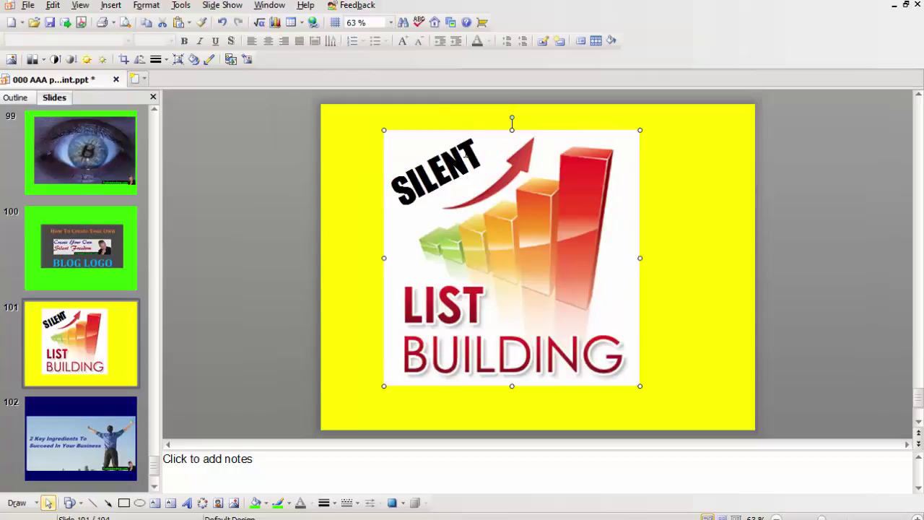
pyautogui.click(479, 136)
pyautogui.moveTo(473, 148); pyautogui.dragTo(367, 148)
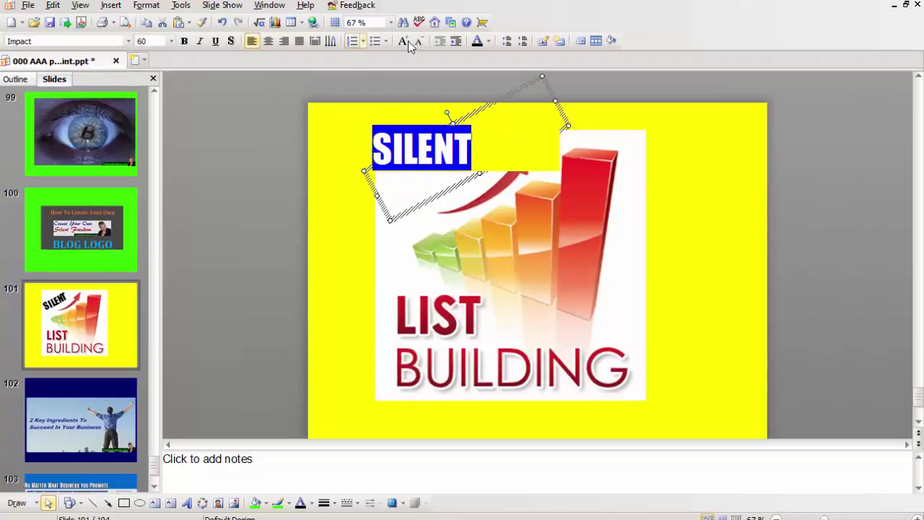
pyautogui.click(489, 41)
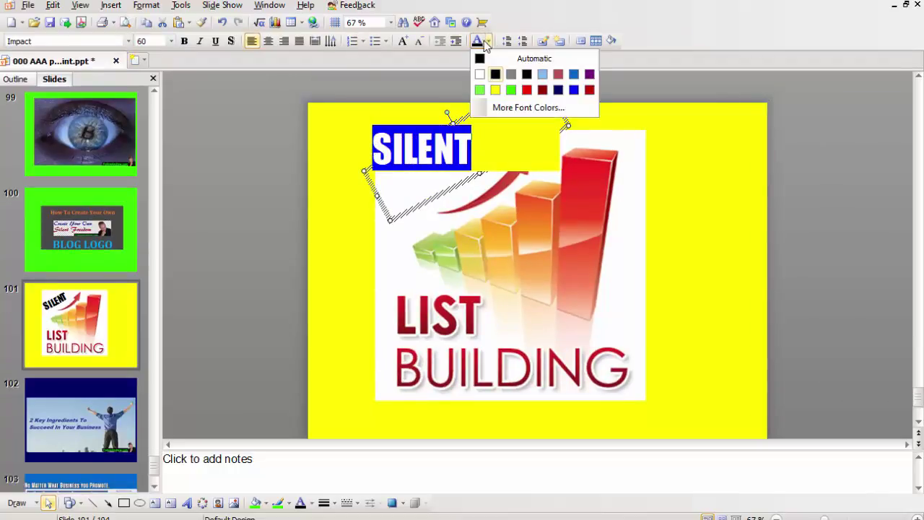
pyautogui.click(516, 90)
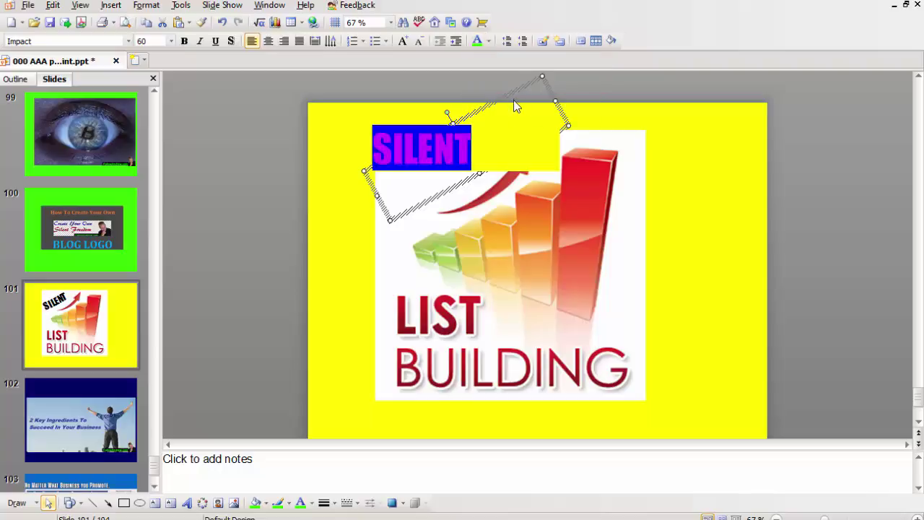
pyautogui.click(739, 238)
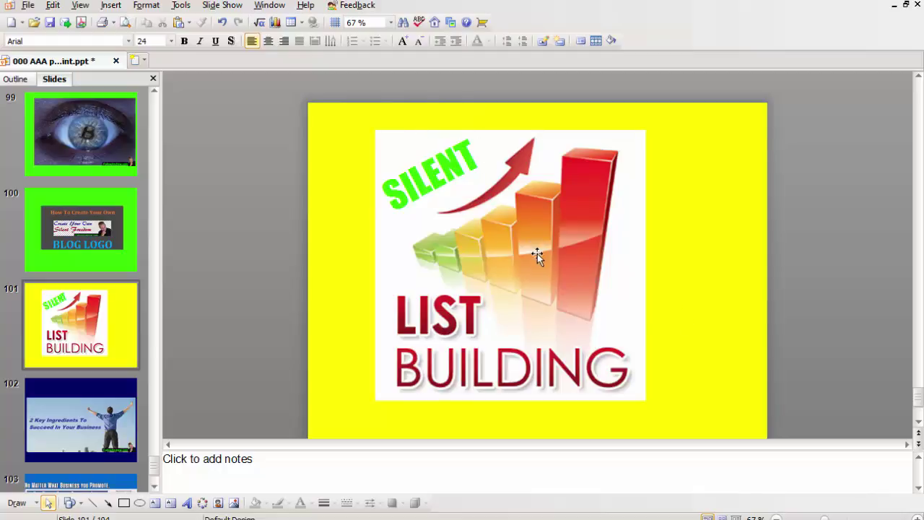
pyautogui.click(111, 5)
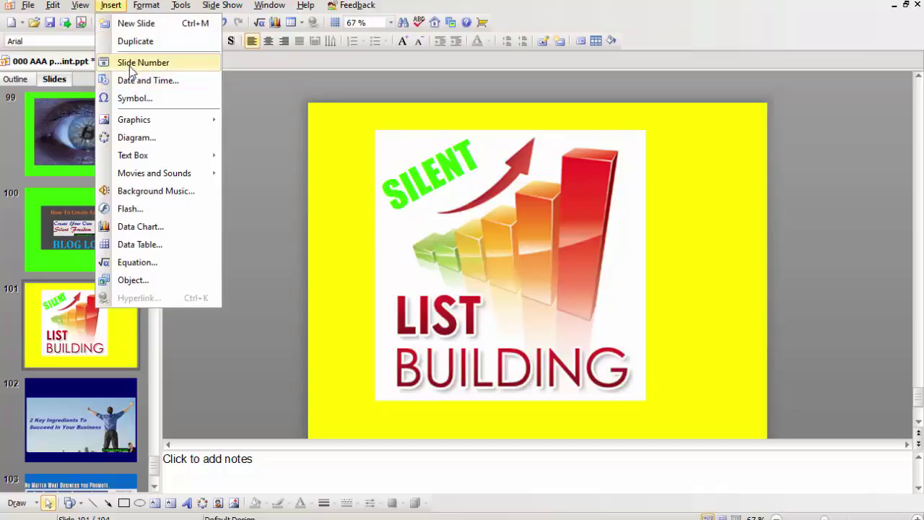
pyautogui.moveTo(144, 127)
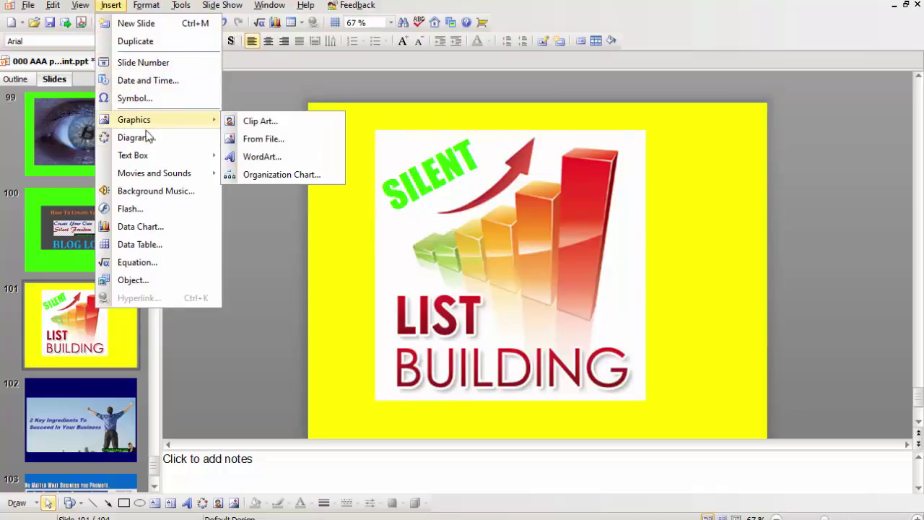
pyautogui.moveTo(192, 127)
pyautogui.click(253, 140)
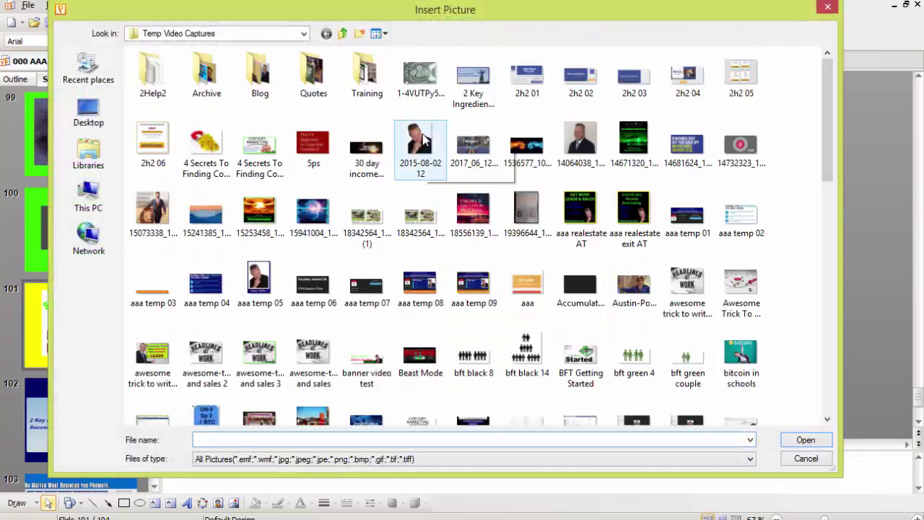
pyautogui.click(421, 148)
pyautogui.click(806, 441)
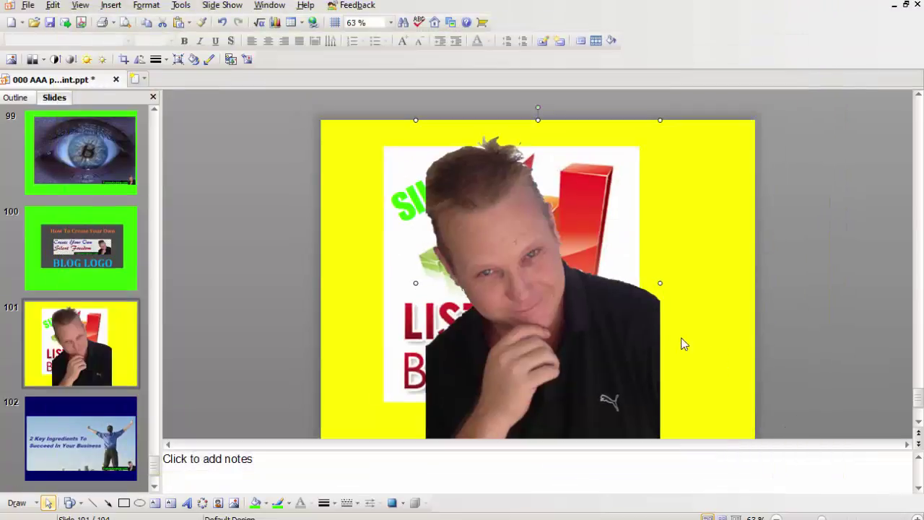
pyautogui.moveTo(661, 121); pyautogui.dragTo(623, 354)
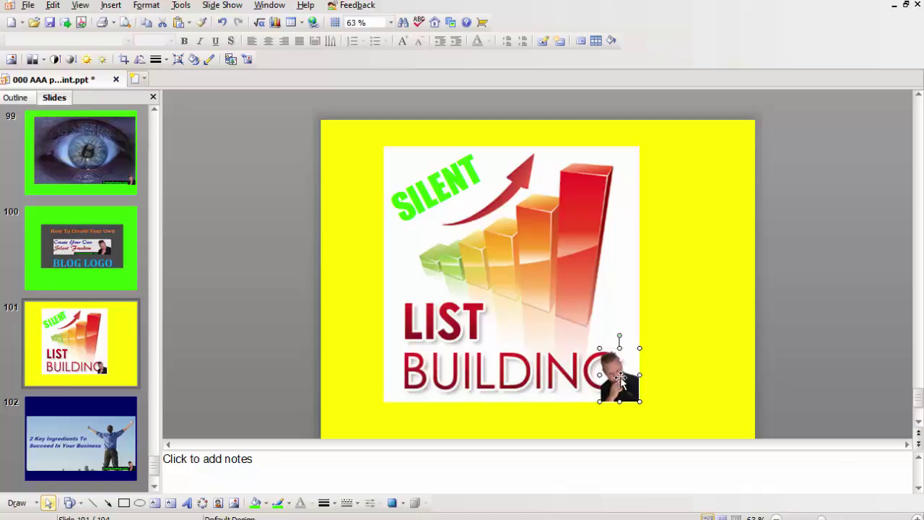
pyautogui.click(105, 6)
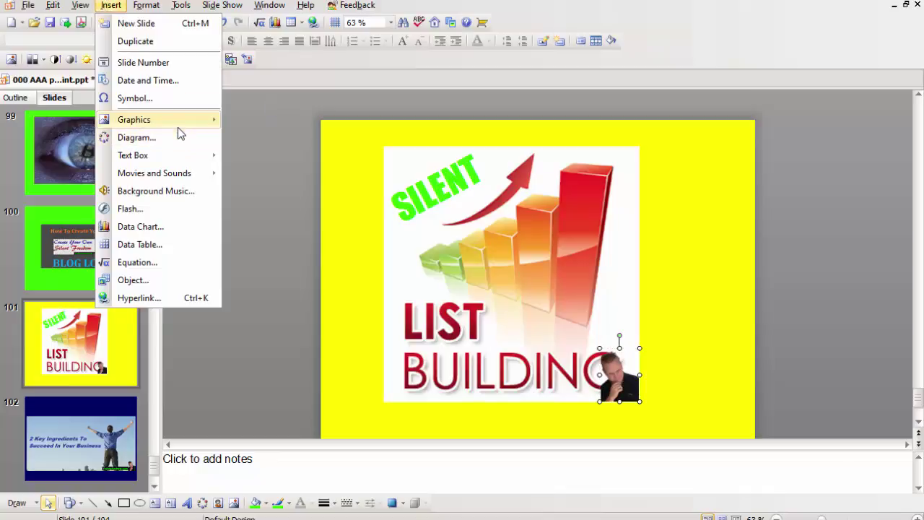
pyautogui.moveTo(191, 123)
pyautogui.click(268, 139)
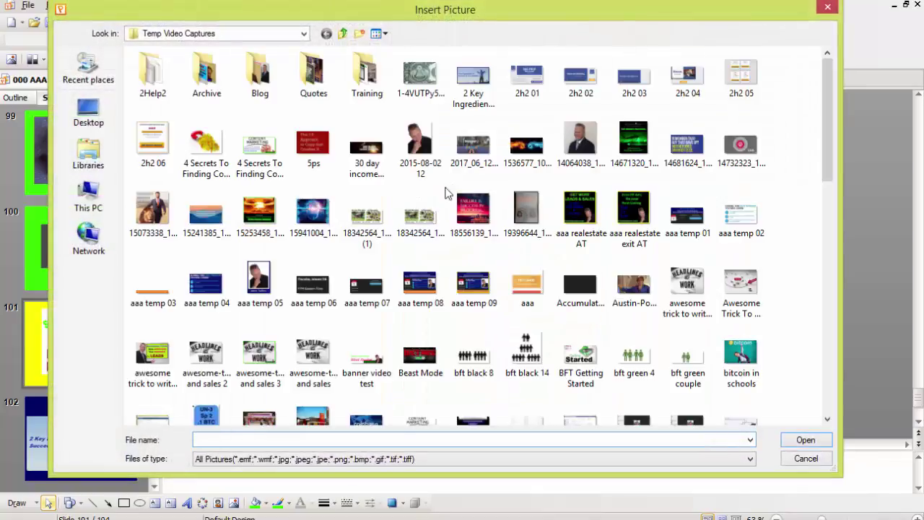
pyautogui.click(421, 216)
pyautogui.scroll(-10, 417, 206)
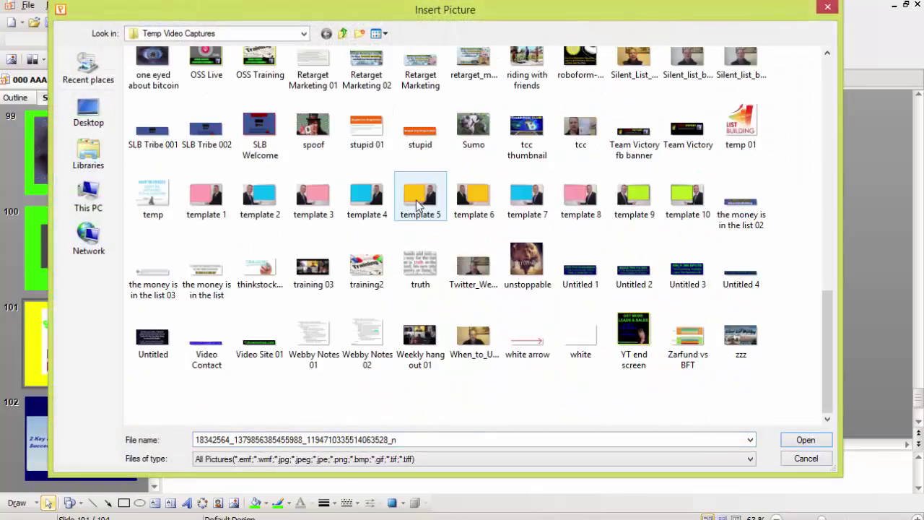
pyautogui.click(258, 333)
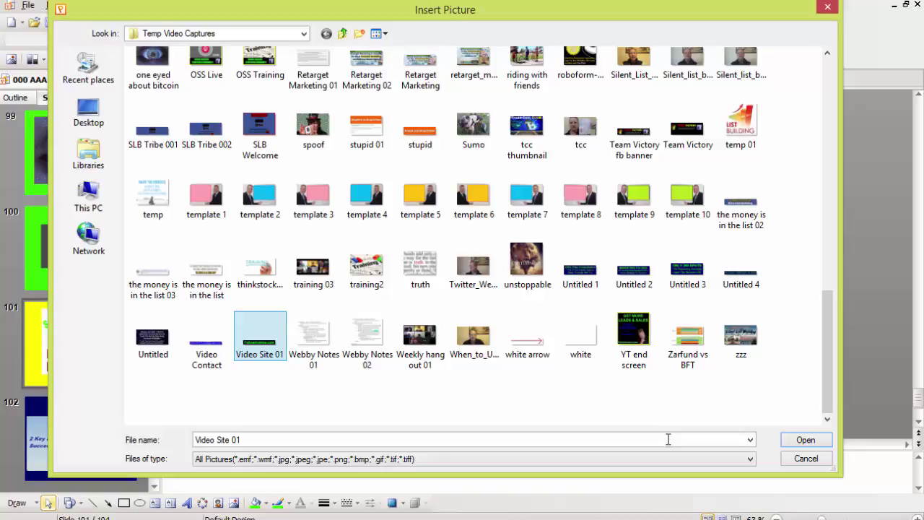
pyautogui.click(823, 440)
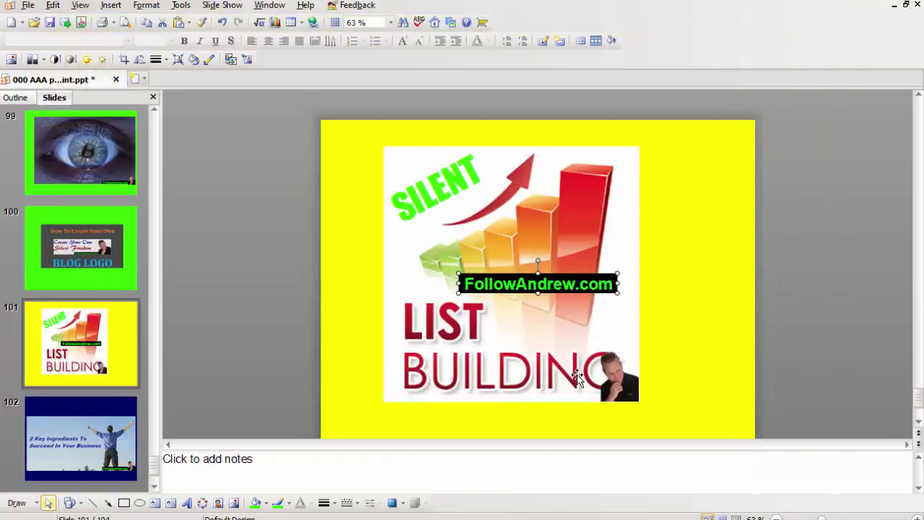
pyautogui.moveTo(534, 287); pyautogui.dragTo(525, 396)
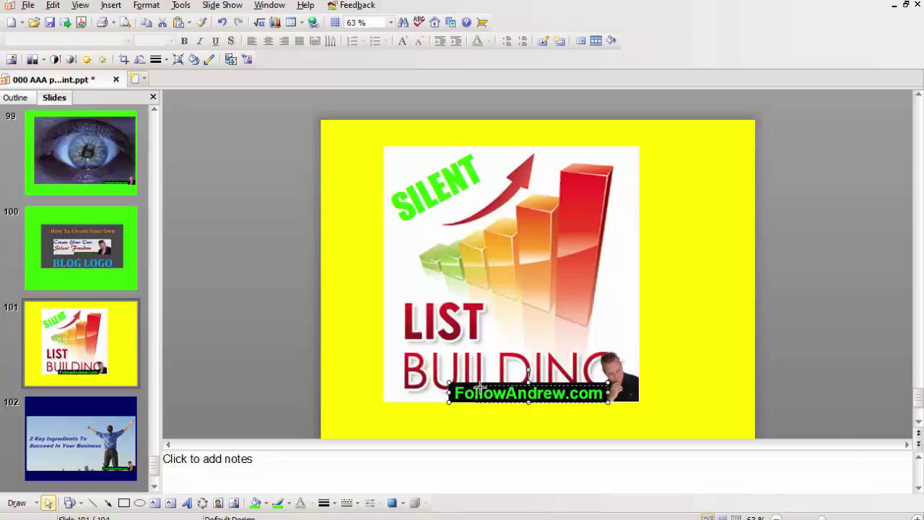
pyautogui.moveTo(449, 382); pyautogui.dragTo(507, 391)
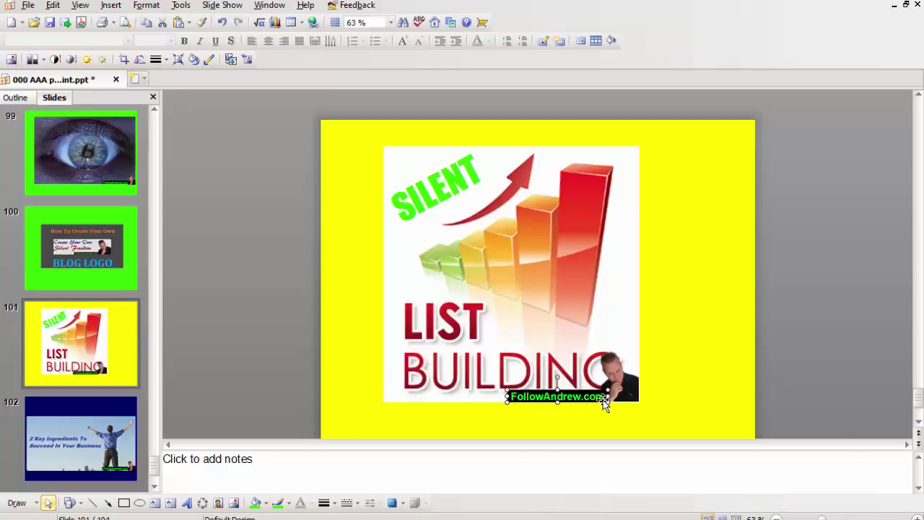
pyautogui.click(720, 356)
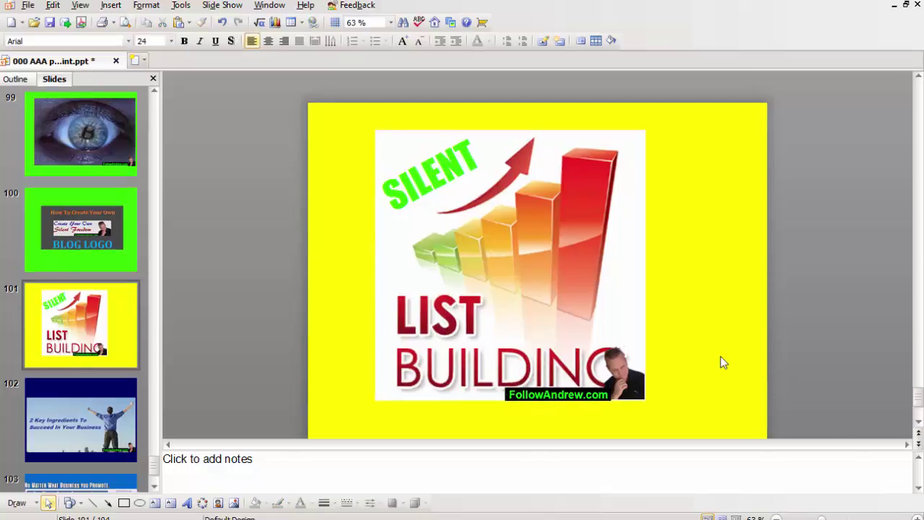
pyautogui.click(626, 383)
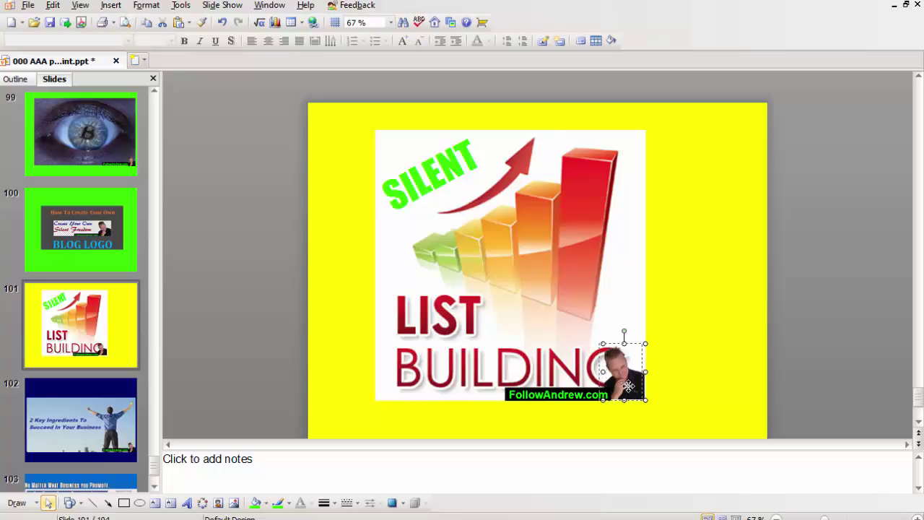
pyautogui.click(706, 327)
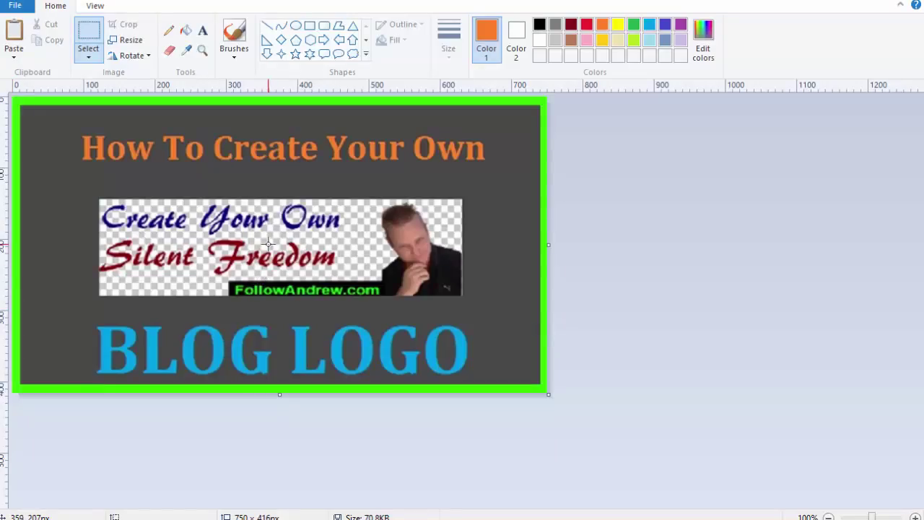
# - Paste the slide screenshot into Paint and crop it to the 392×394 SILENT List Building picture
pyautogui.hotkey('ctrl', 'v')
pyautogui.moveTo(330, 374)
pyautogui.mouseDown()
pyautogui.moveTo(114, 295)
pyautogui.moveTo(75, 264)
pyautogui.mouseUp()
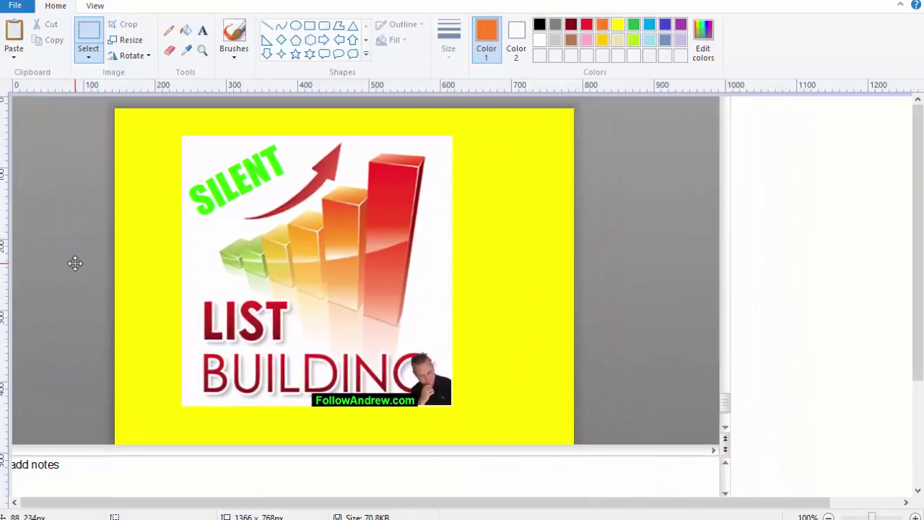
pyautogui.click(94, 42)
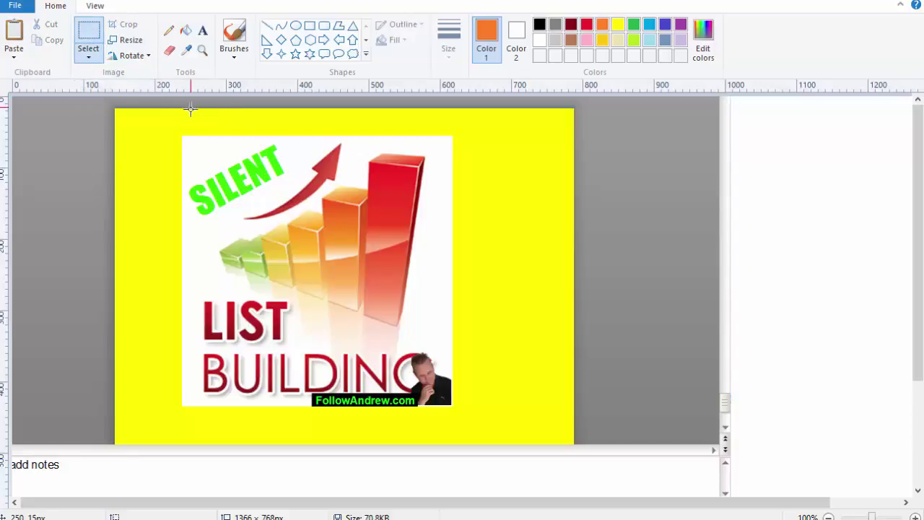
pyautogui.moveTo(177, 131); pyautogui.dragTo(457, 412)
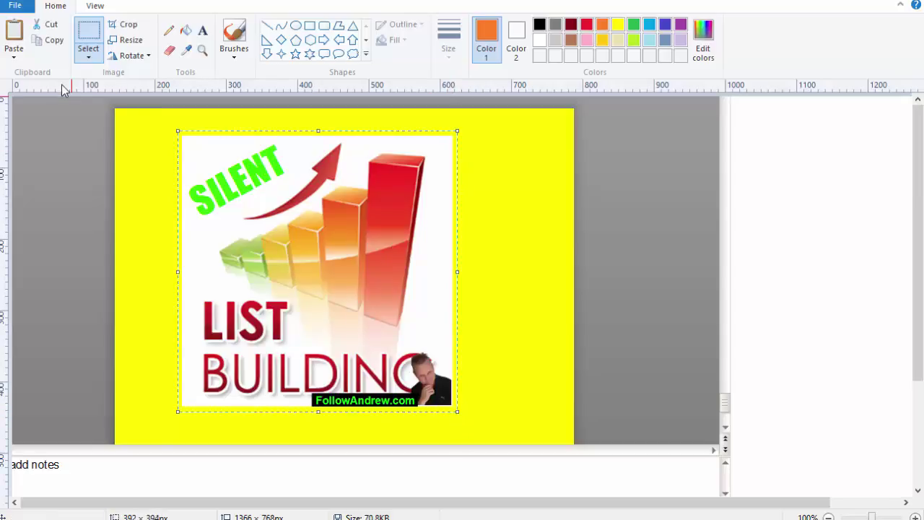
pyautogui.click(129, 26)
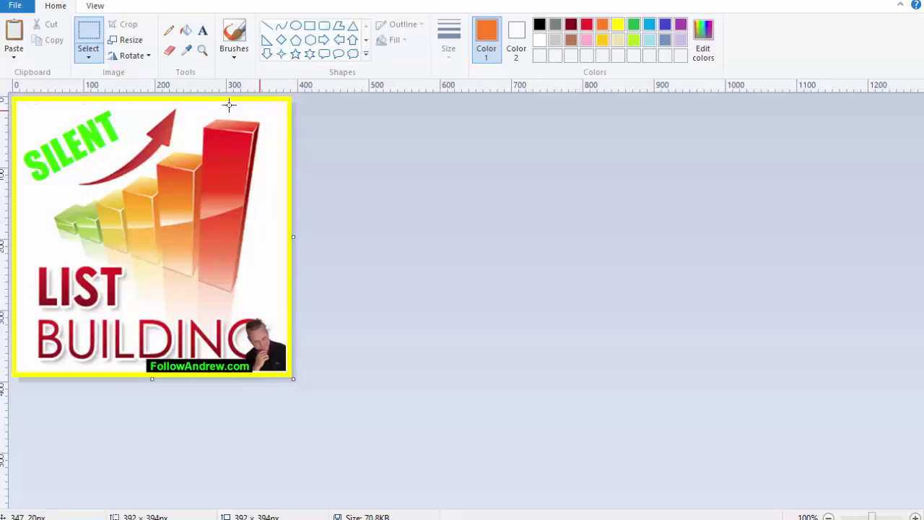
# - Draw a dark blue rectangle at the third line thickness around the picture's edges
pyautogui.click(311, 27)
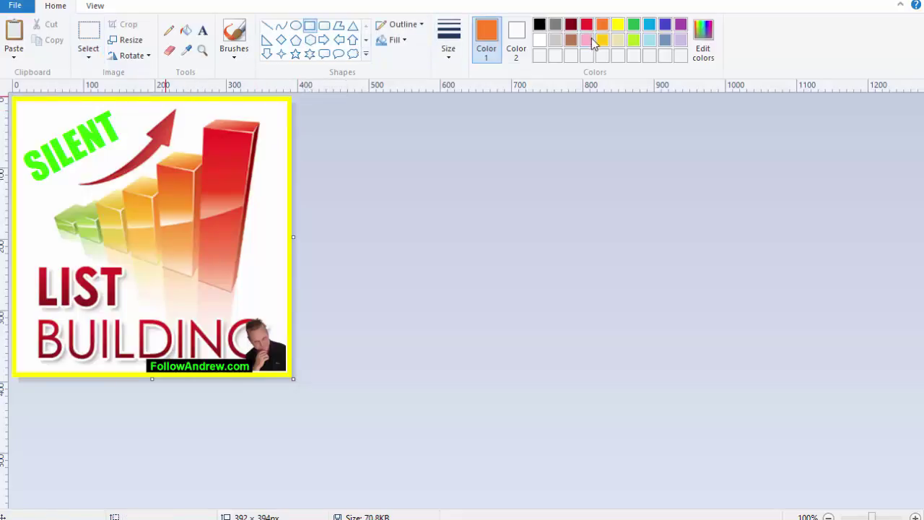
pyautogui.click(665, 26)
pyautogui.click(448, 32)
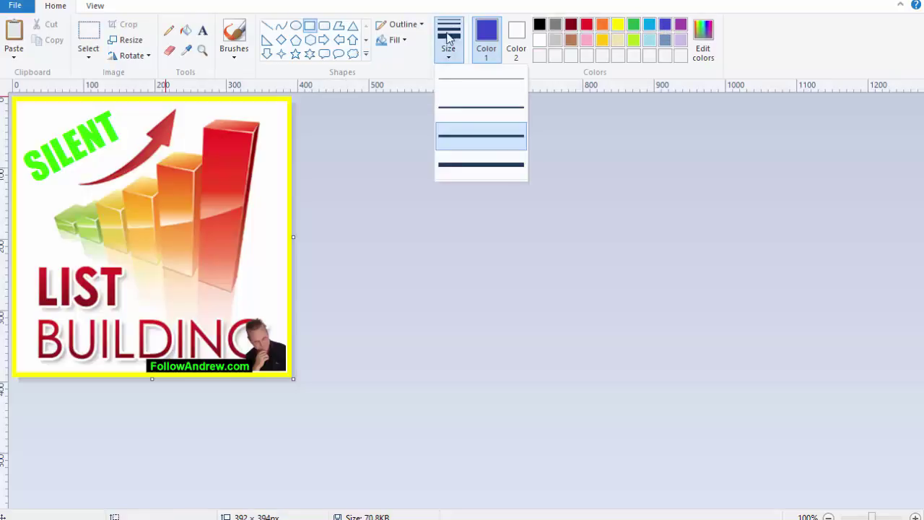
pyautogui.click(472, 172)
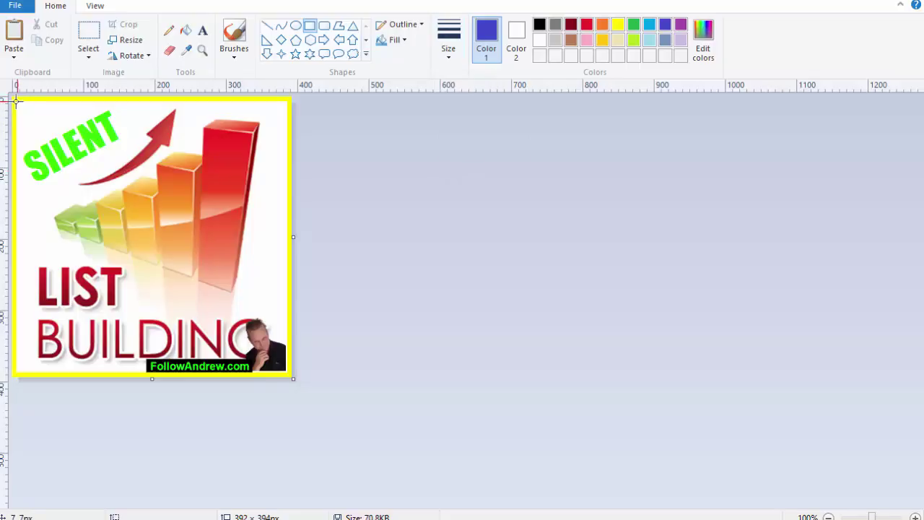
pyautogui.moveTo(14, 101)
pyautogui.mouseDown()
pyautogui.moveTo(198, 225)
pyautogui.moveTo(276, 376)
pyautogui.moveTo(289, 374)
pyautogui.mouseUp()
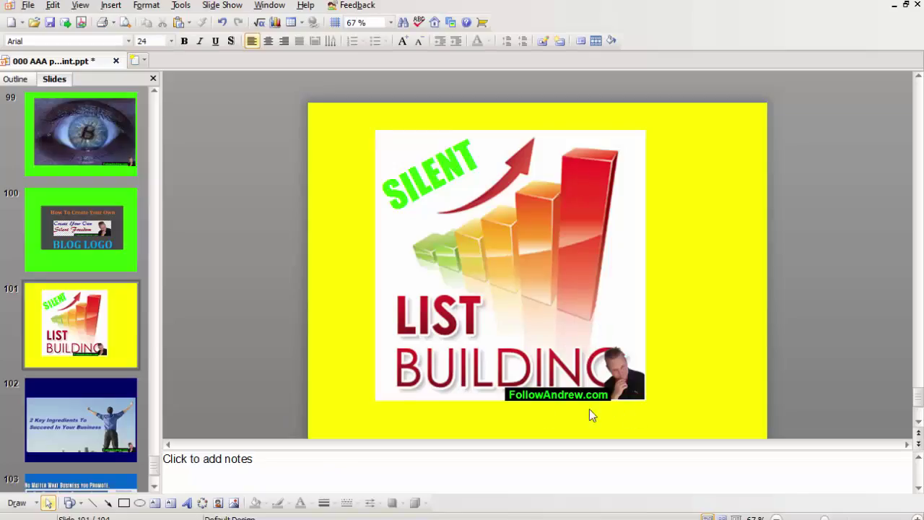
# - Copy the man's photo from slide 101 onto slide 100 beside the BLOG LOGO text
pyautogui.click(627, 386)
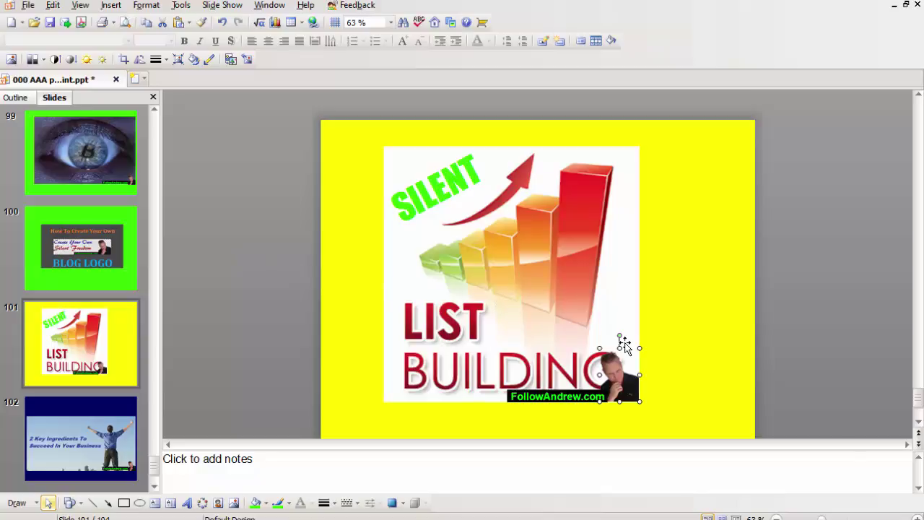
pyautogui.click(86, 260)
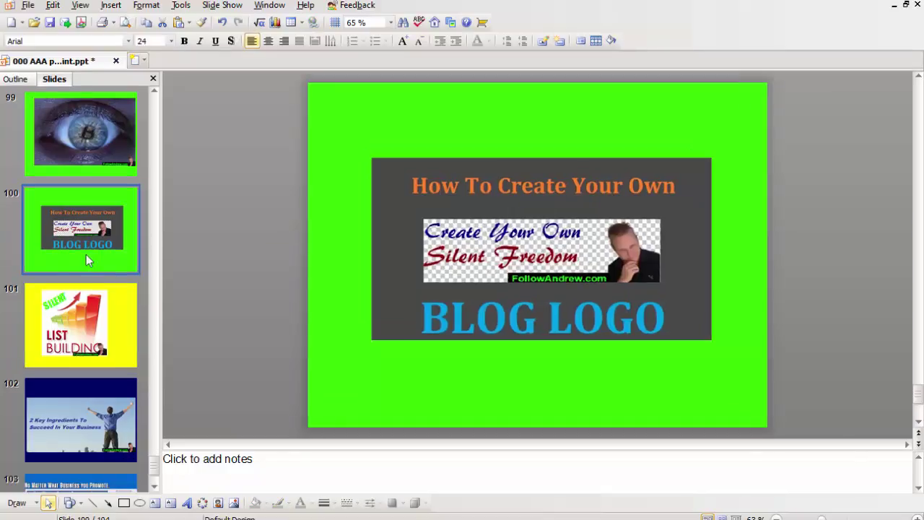
pyautogui.click(702, 321)
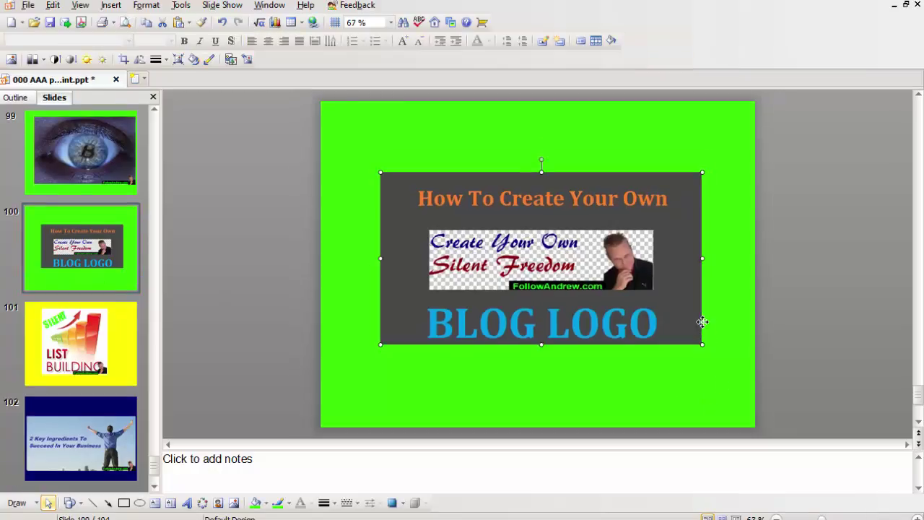
pyautogui.hotkey('ctrl', 'v')
pyautogui.moveTo(622, 368); pyautogui.dragTo(681, 330)
# - Copy the web-address label from slide 101 and place it under the photo on slide 100
pyautogui.click(109, 351)
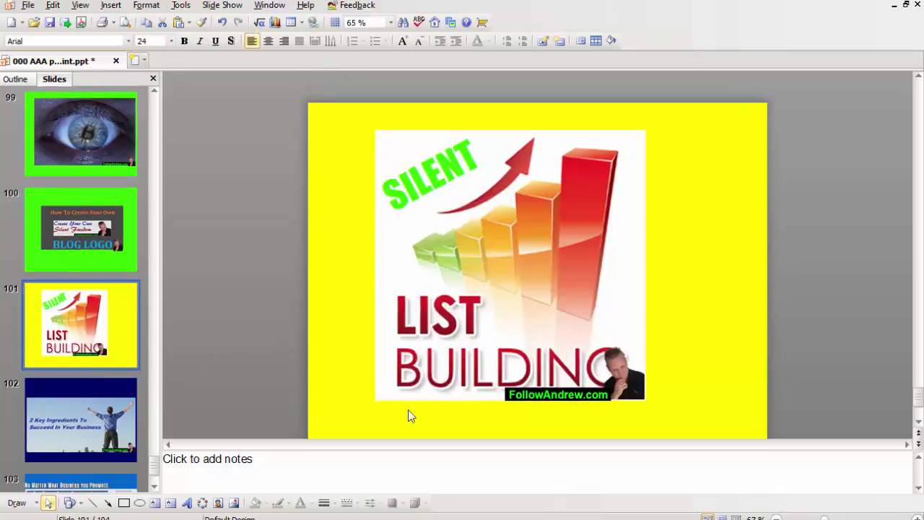
pyautogui.click(548, 397)
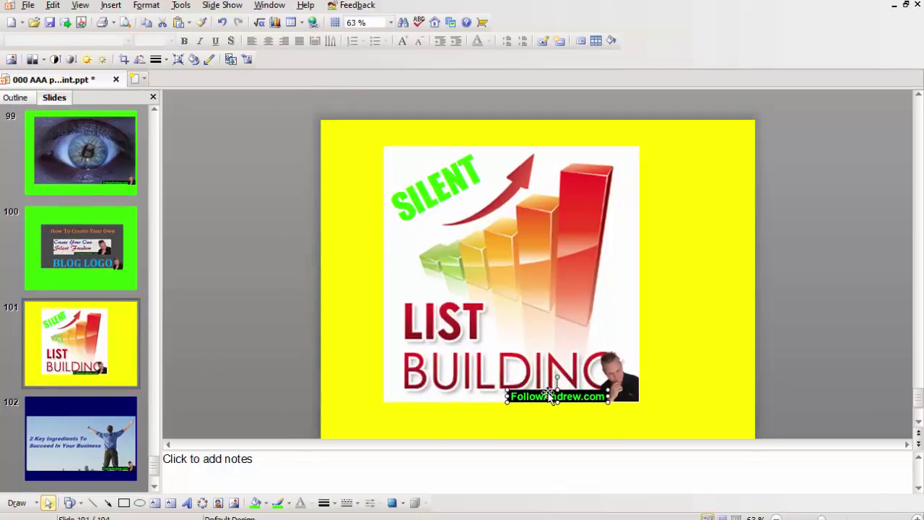
pyautogui.rightClick(550, 396)
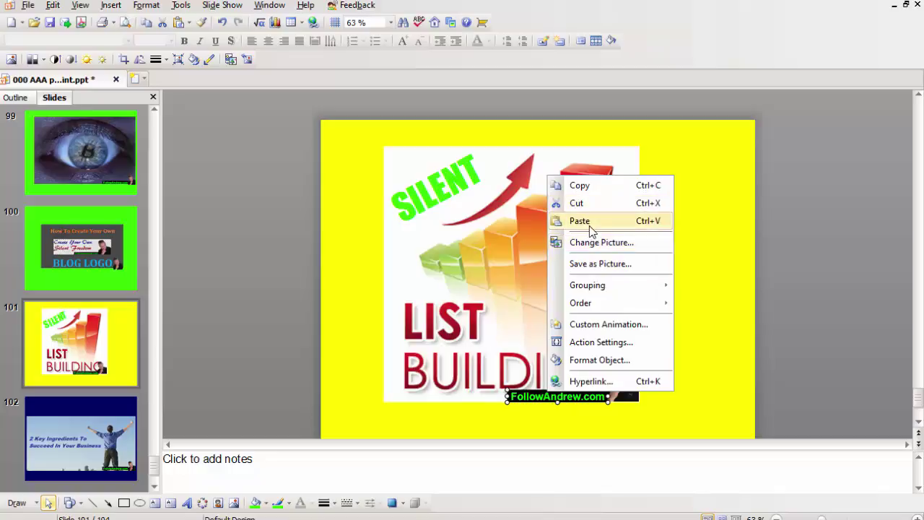
pyautogui.click(580, 186)
pyautogui.click(83, 256)
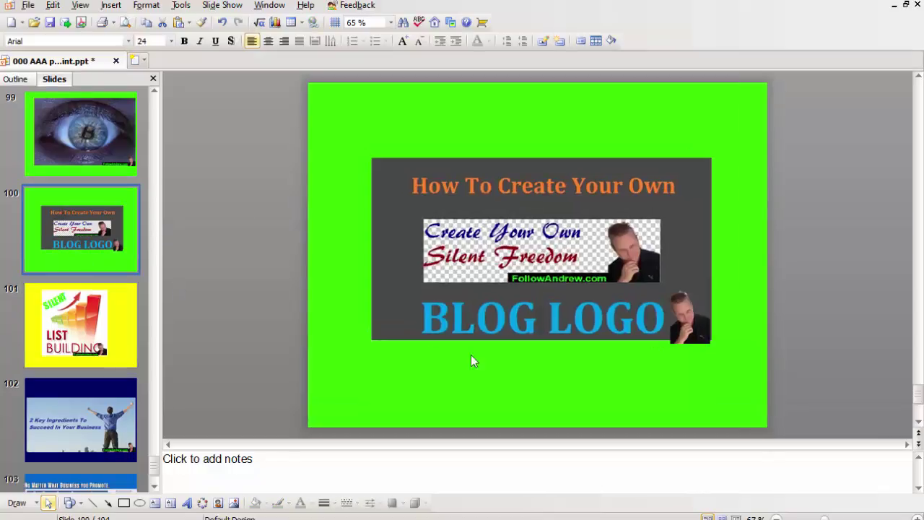
pyautogui.rightClick(595, 347)
pyautogui.click(625, 391)
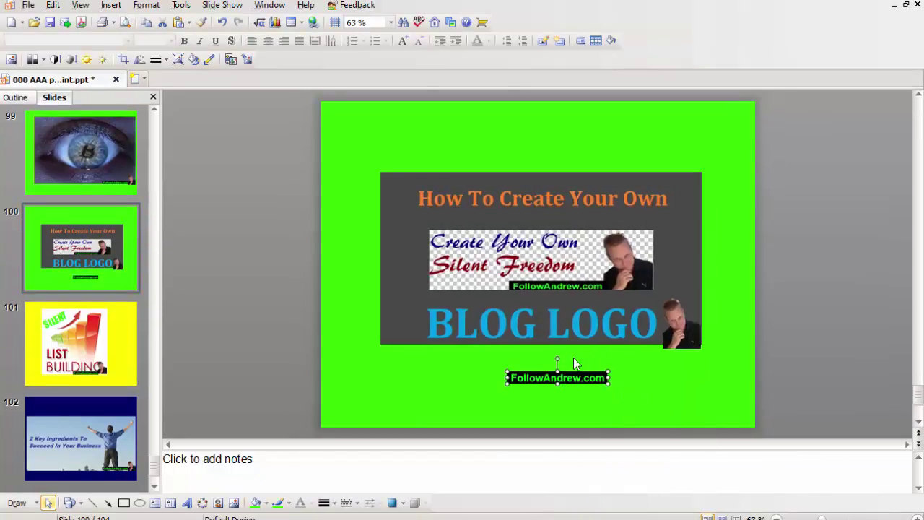
pyautogui.moveTo(634, 348); pyautogui.dragTo(630, 346)
pyautogui.click(651, 431)
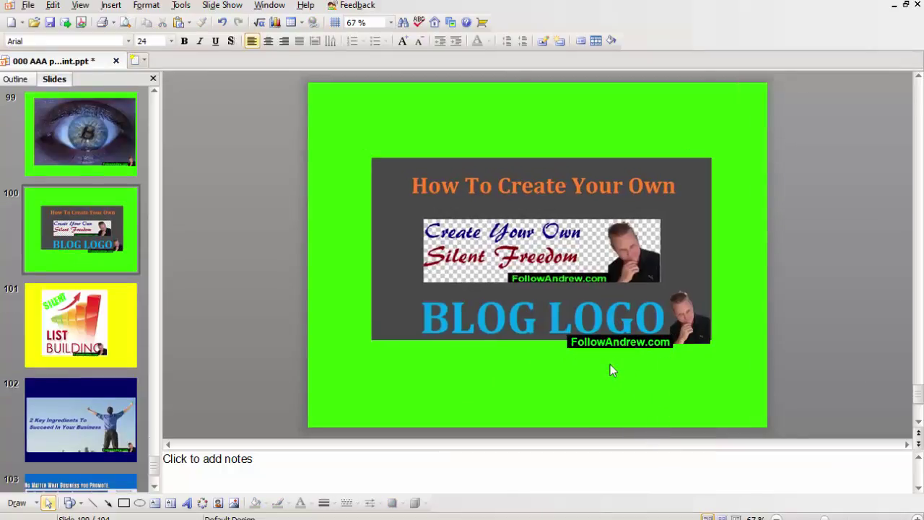
pyautogui.click(104, 334)
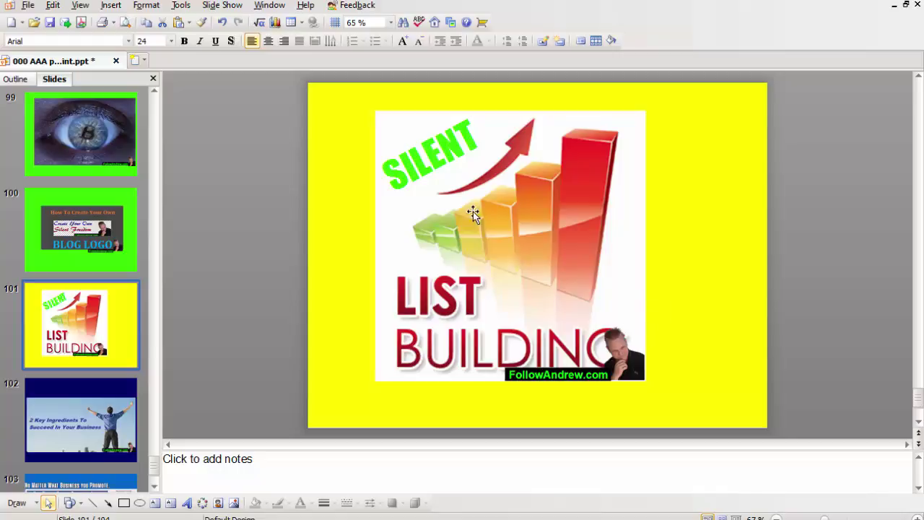
pyautogui.hotkey('alt', 'Tab')
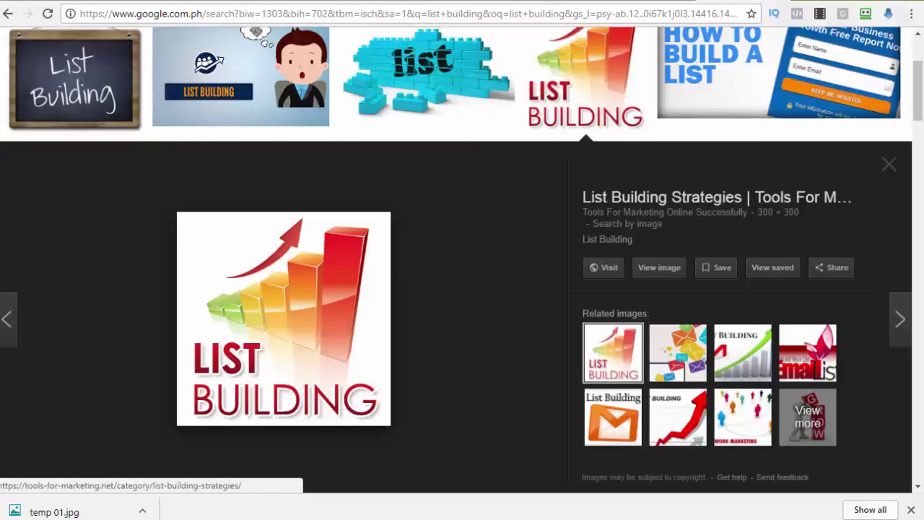
pyautogui.hotkey('alt', 'Tab')
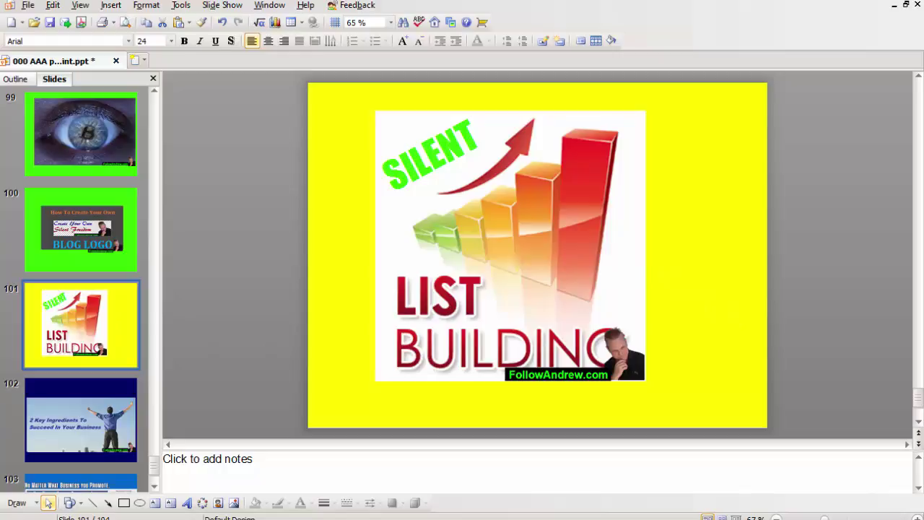
# - Save the bordered Paint picture as a JPEG named 'temp 02'
pyautogui.hotkey('alt', 'Tab')
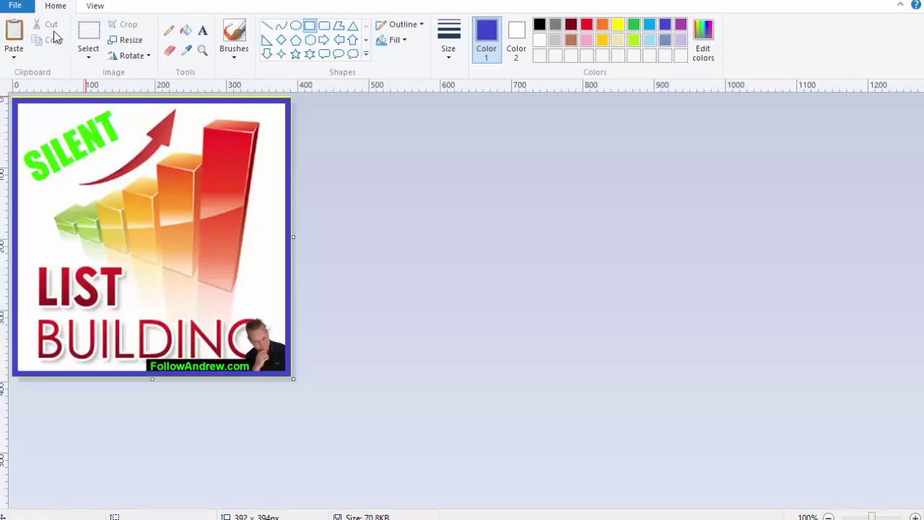
pyautogui.click(14, 6)
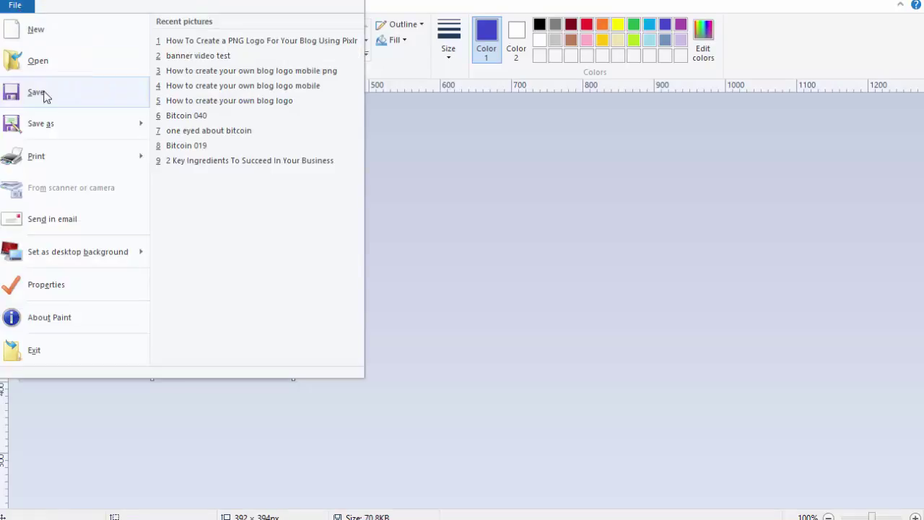
pyautogui.click(54, 123)
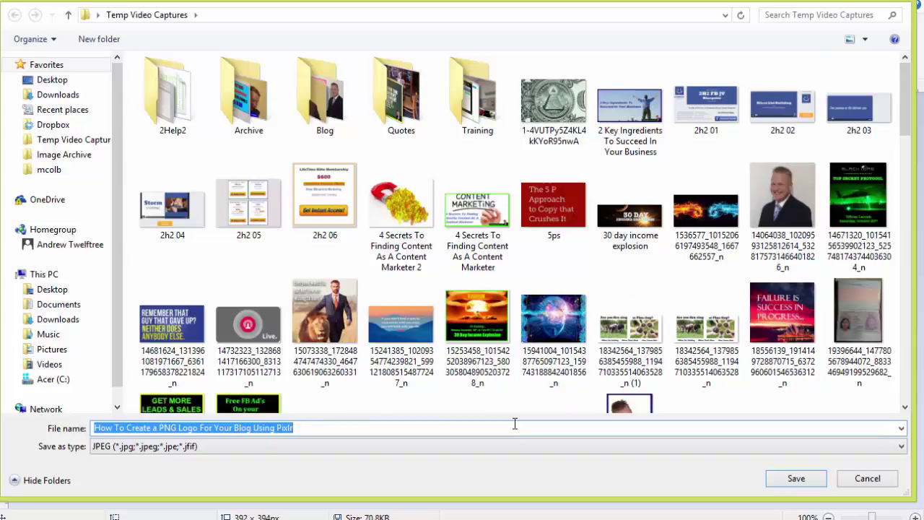
pyautogui.write('temp ')
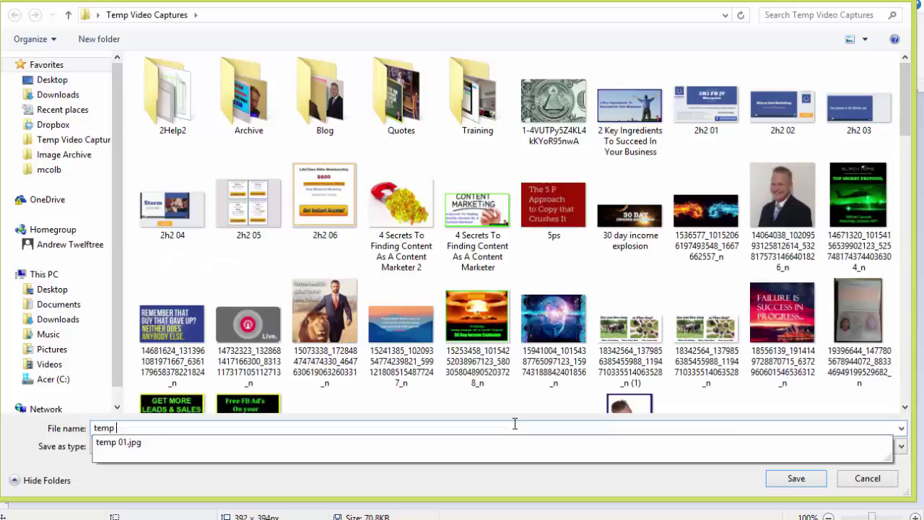
pyautogui.write('02')
pyautogui.press('Return')
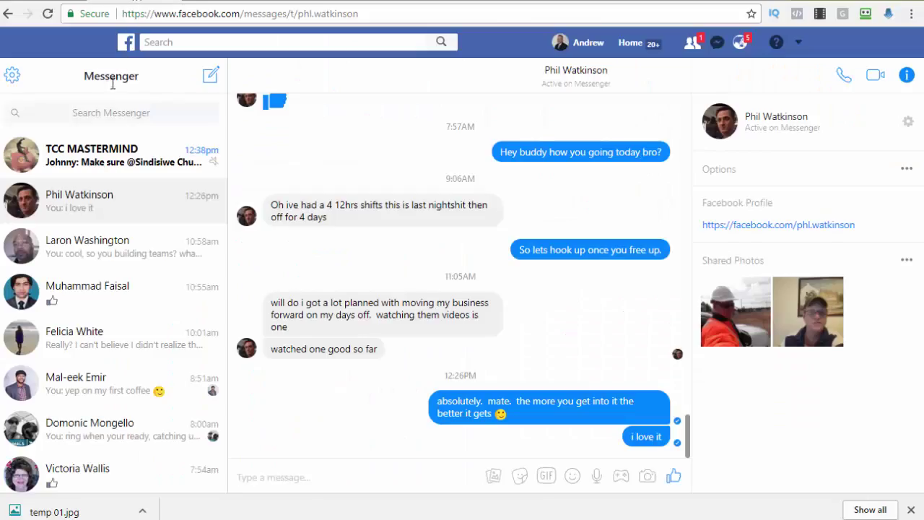
# - Start a Facebook photo post and upload the temp 01 image
pyautogui.click(635, 42)
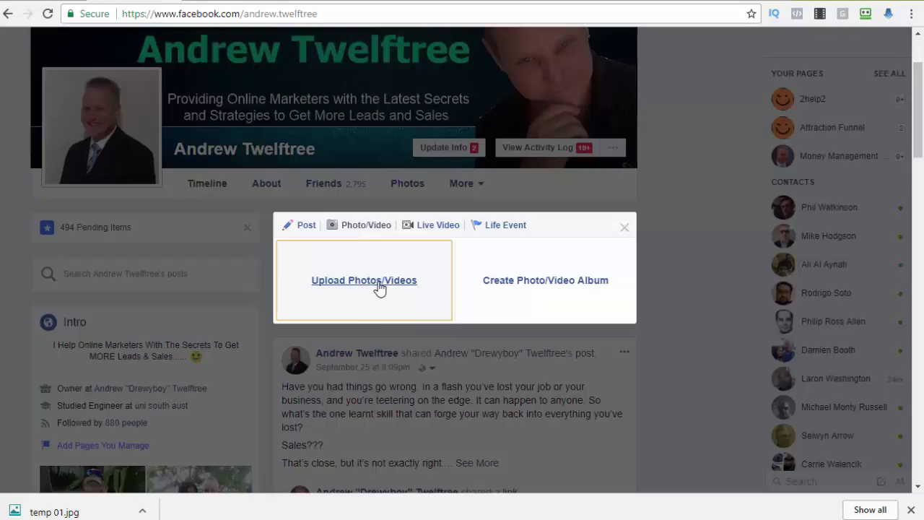
pyautogui.click(380, 288)
pyautogui.click(385, 281)
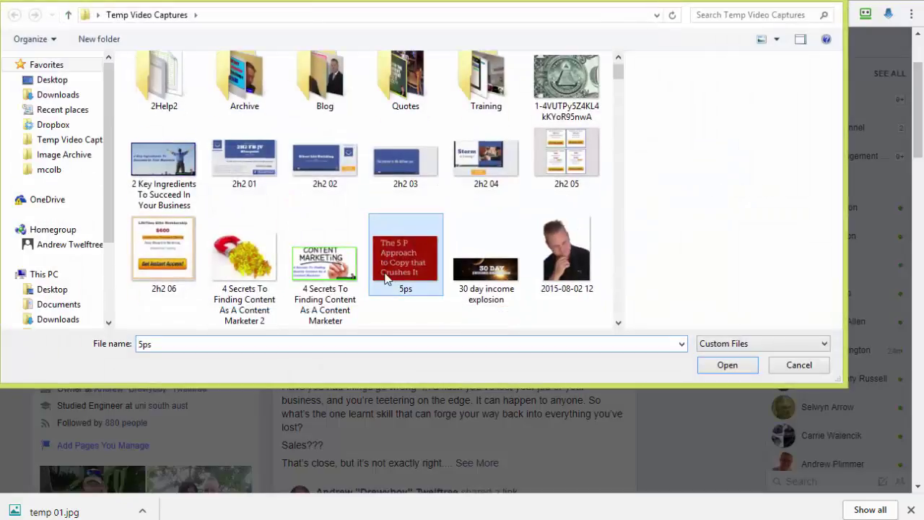
pyautogui.press('t')
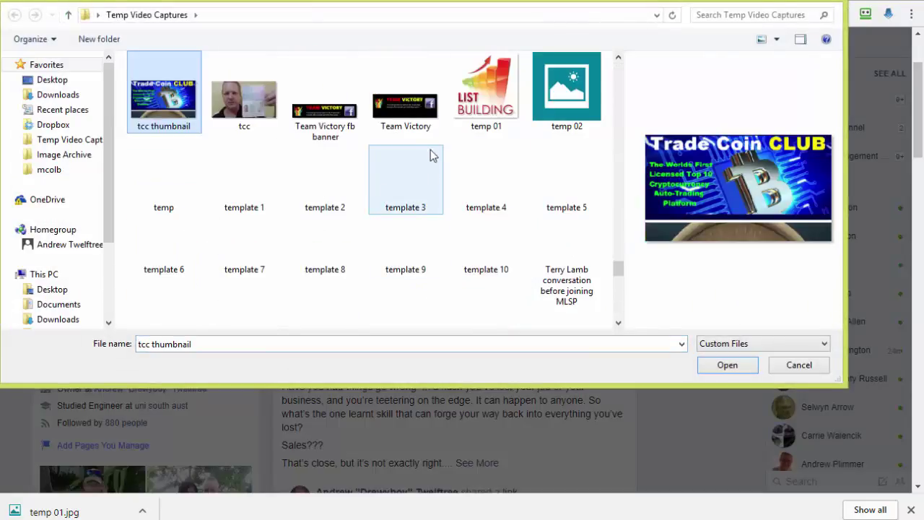
pyautogui.click(483, 108)
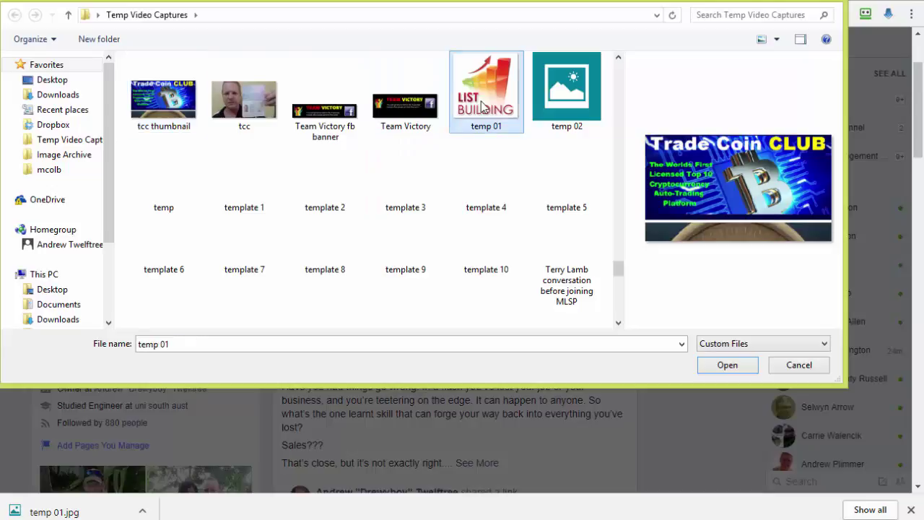
pyautogui.click(719, 366)
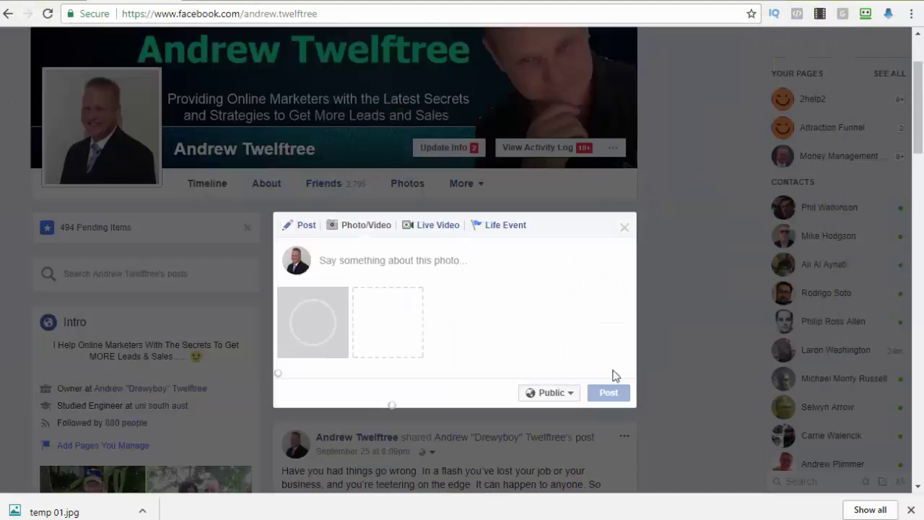
# - Remove the temp 01 photo and upload temp 02 into the post instead
pyautogui.click(341, 297)
pyautogui.click(346, 289)
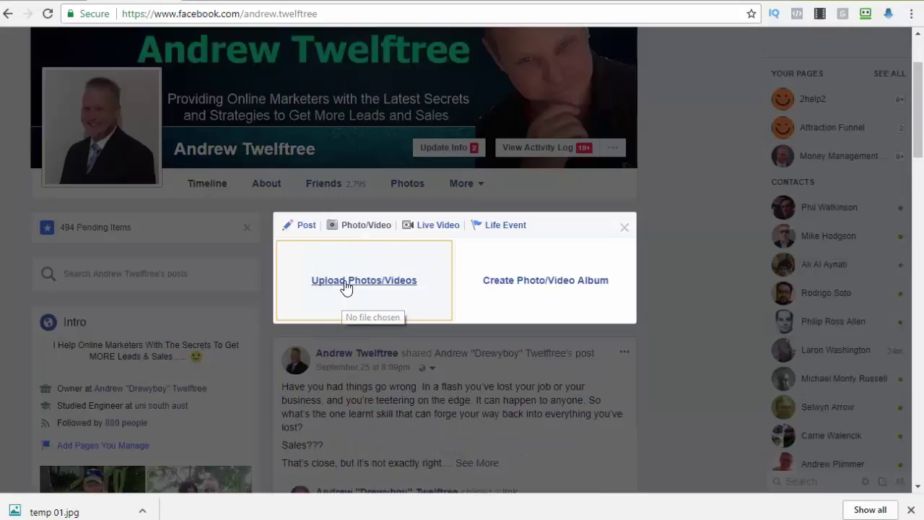
pyautogui.click(439, 286)
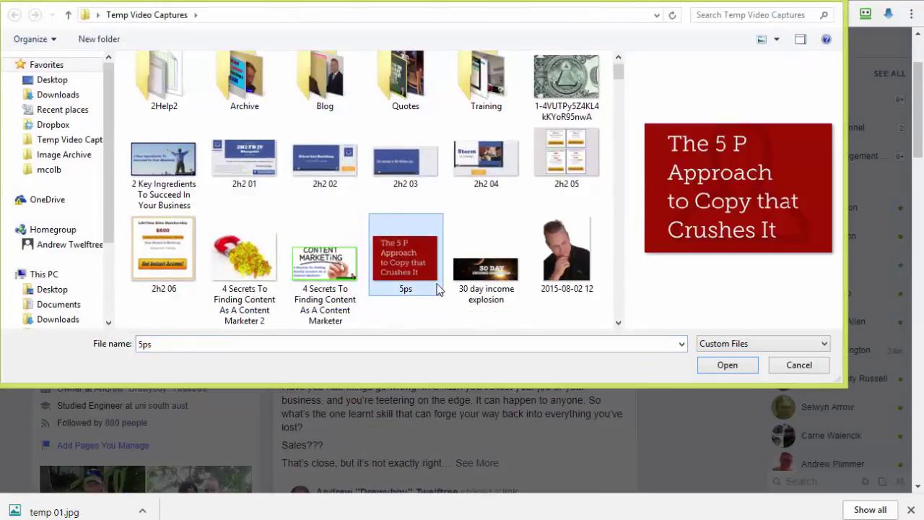
pyautogui.press('t')
pyautogui.click(589, 85)
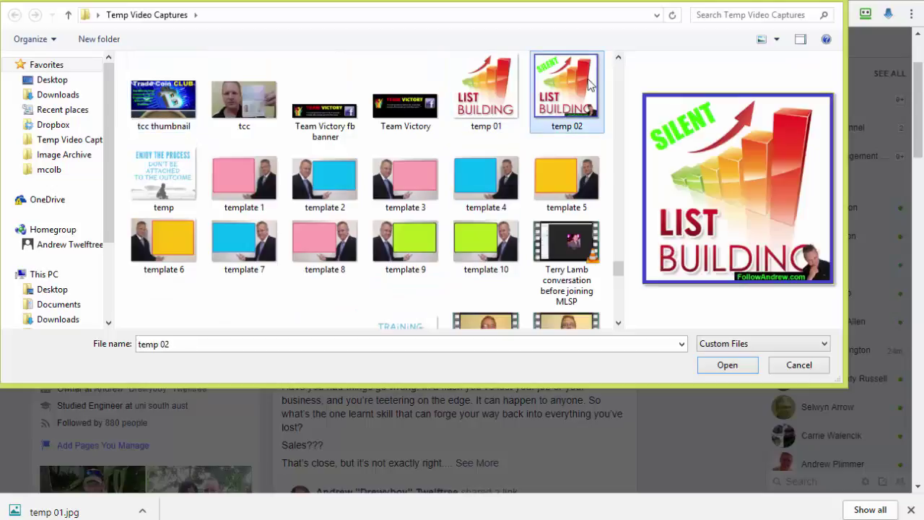
pyautogui.click(727, 365)
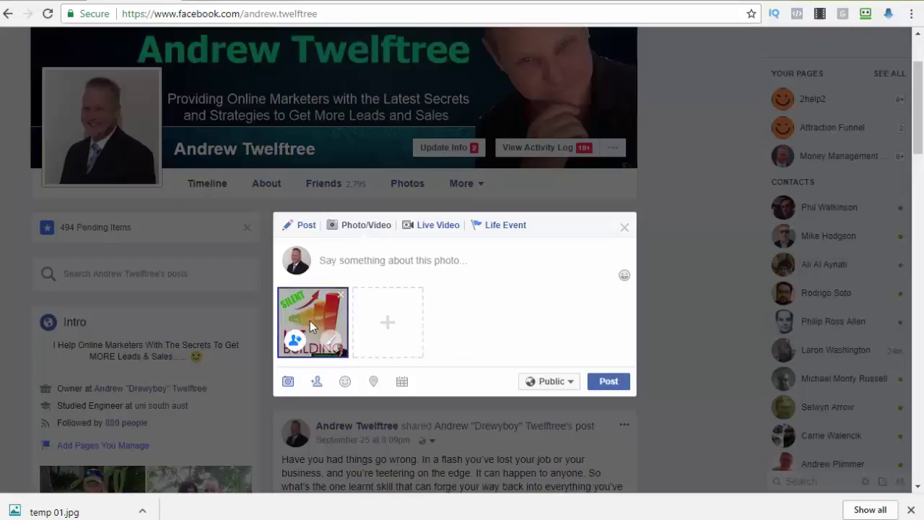
# - Type a random placeholder caption on the photo post, then collapse the post editor
pyautogui.click(343, 252)
pyautogui.write('lidgs;fhj')
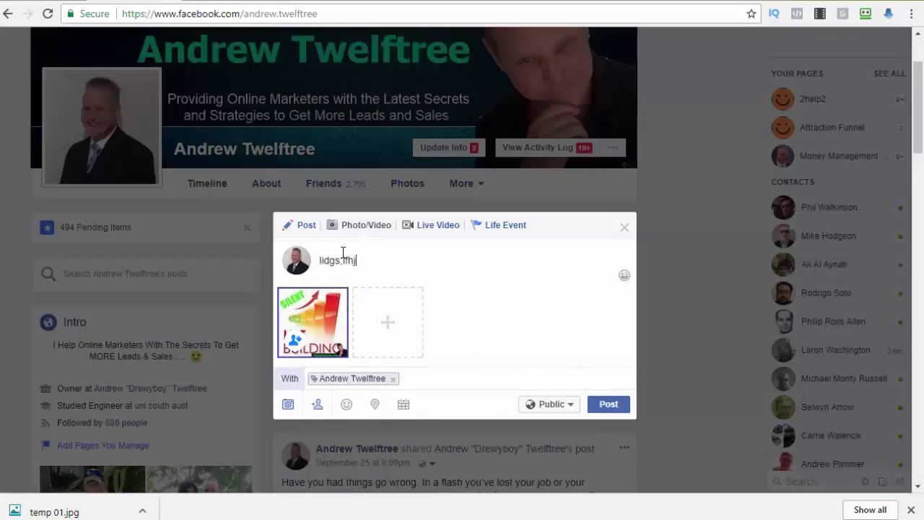
pyautogui.write("g;asjhg;shg'ahg'ahgf'fohaen")
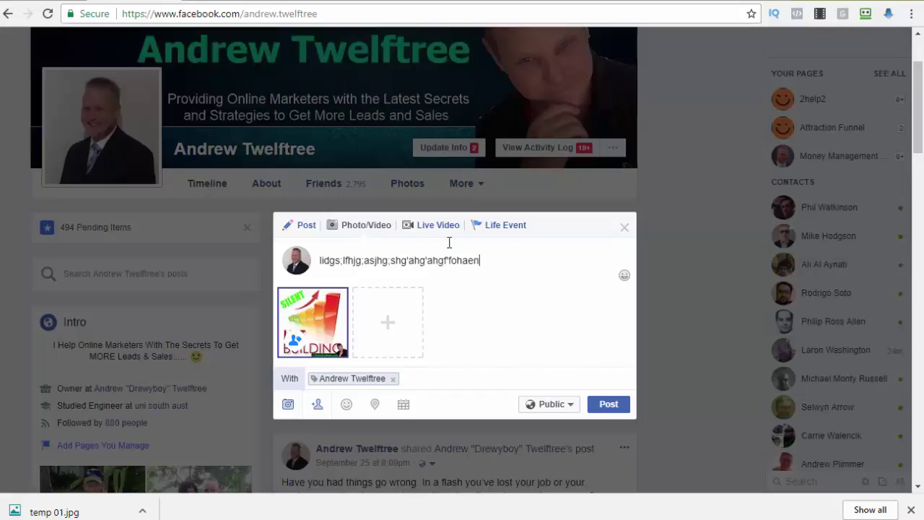
pyautogui.moveTo(314, 328)
pyautogui.click(623, 230)
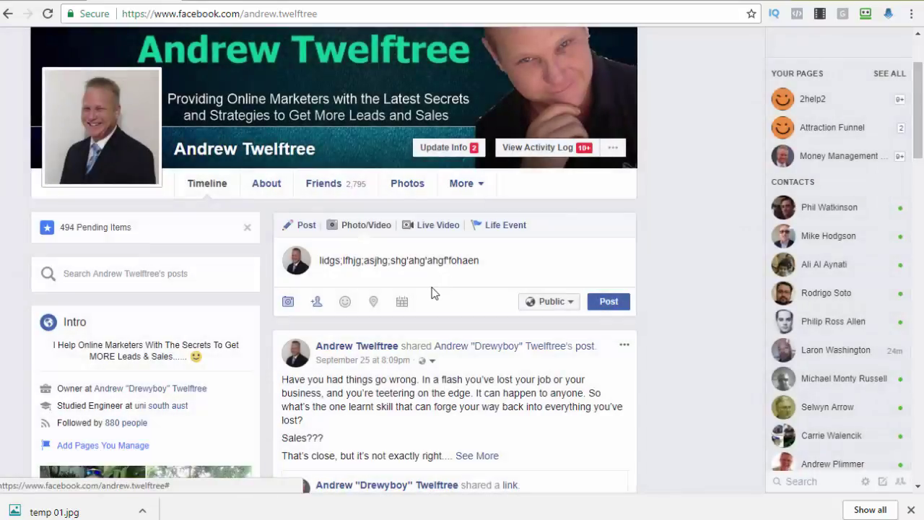
# - Scroll down to the July 6 Pixel Fires post and expand its full text with See More
pyautogui.scroll(-15, 436, 288)
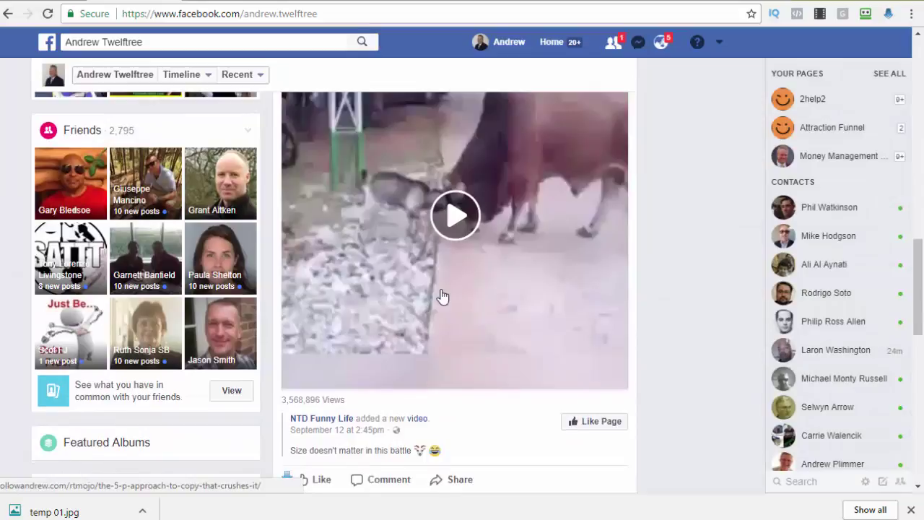
pyautogui.scroll(-4, 441, 293)
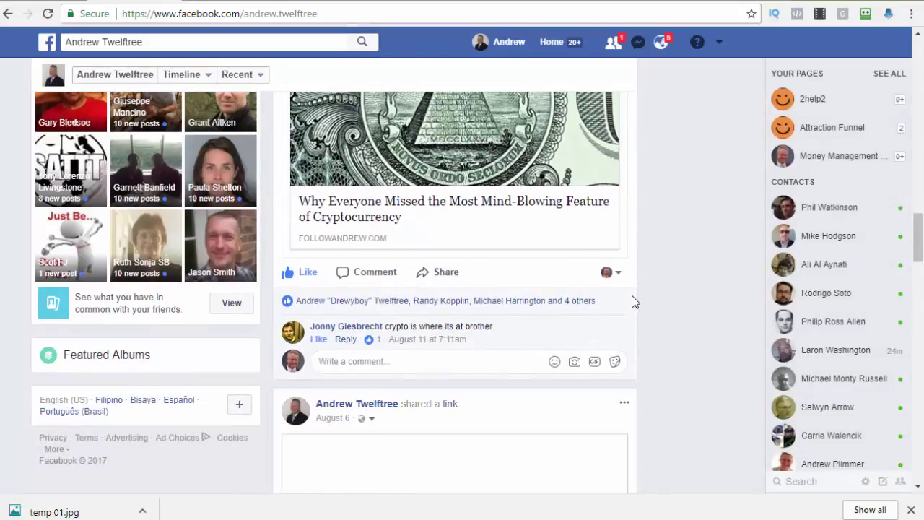
pyautogui.scroll(-6, 632, 296)
pyautogui.scroll(-18, 630, 292)
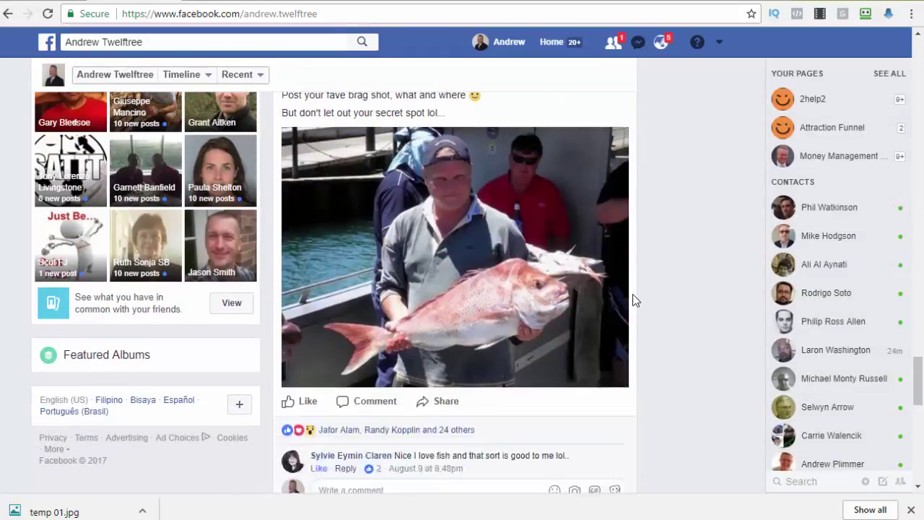
pyautogui.scroll(-3, 632, 293)
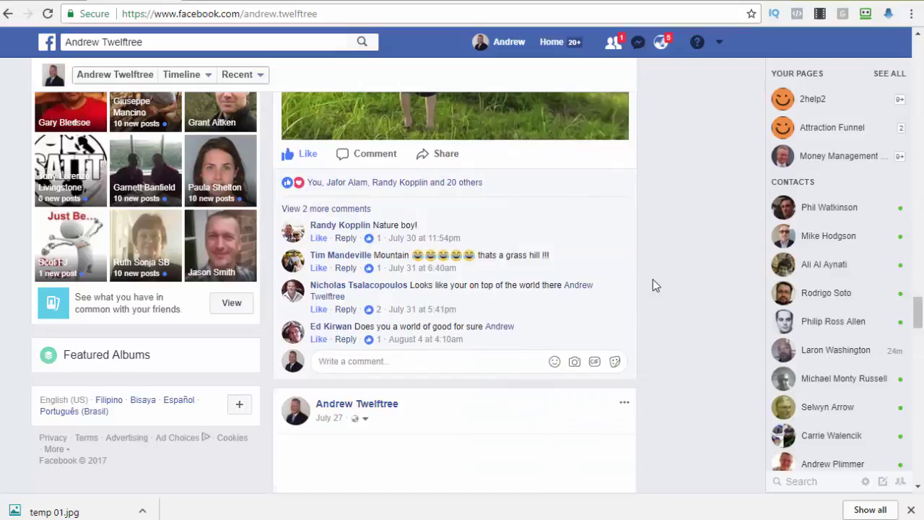
pyautogui.scroll(-20, 653, 286)
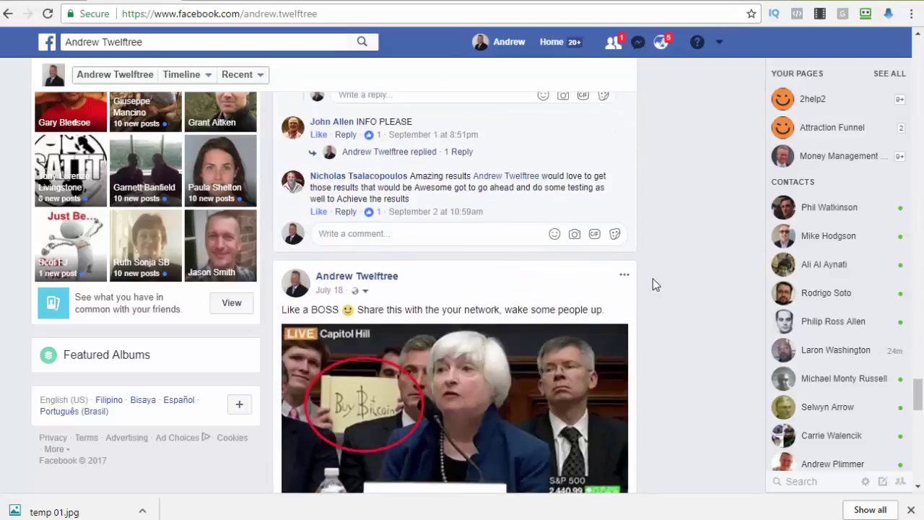
pyautogui.scroll(-8, 653, 285)
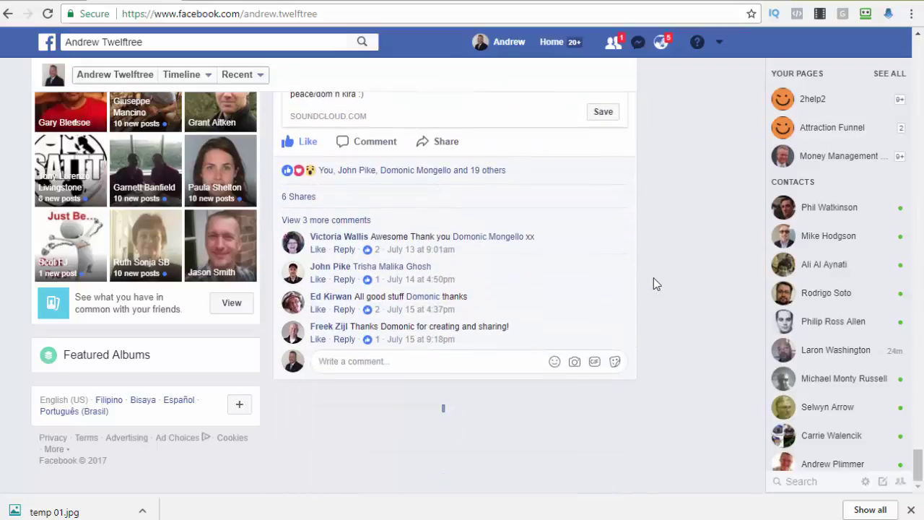
pyautogui.scroll(-5, 653, 278)
pyautogui.scroll(1, 654, 277)
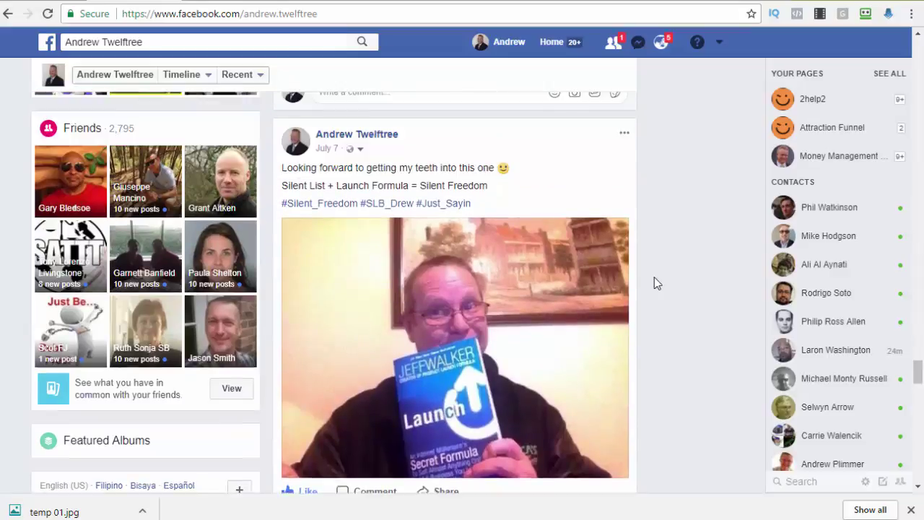
pyautogui.scroll(-20, 654, 278)
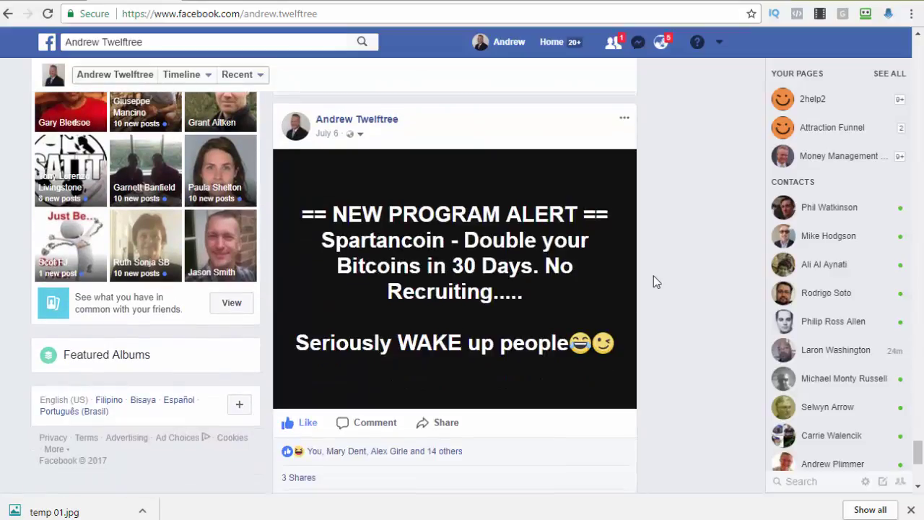
pyautogui.scroll(-5, 654, 277)
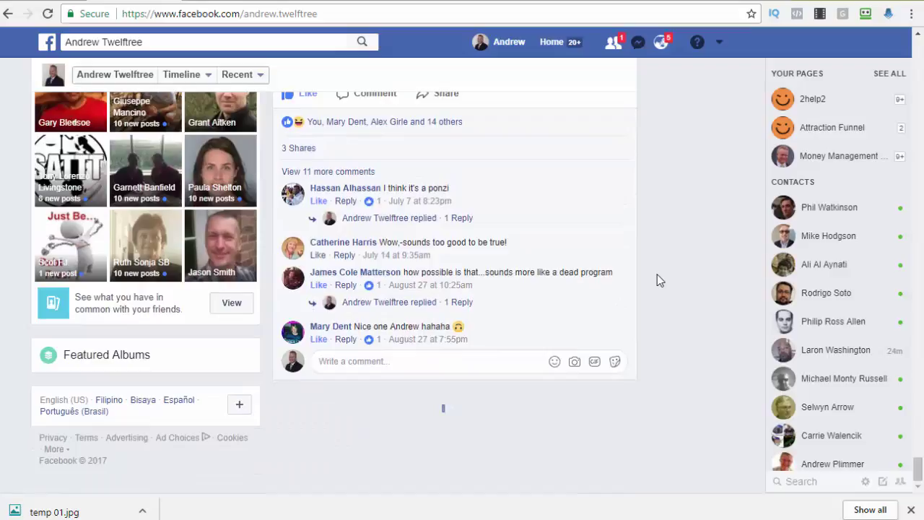
pyautogui.scroll(-4, 657, 275)
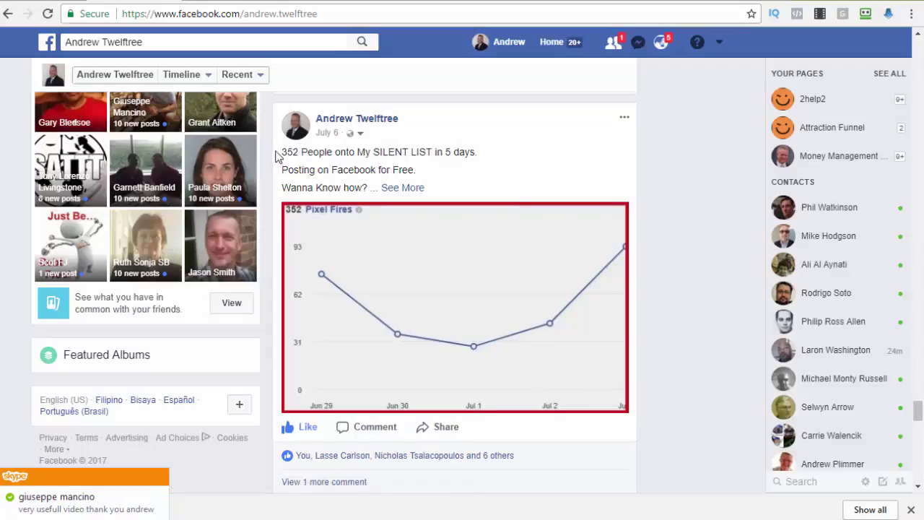
pyautogui.click(393, 187)
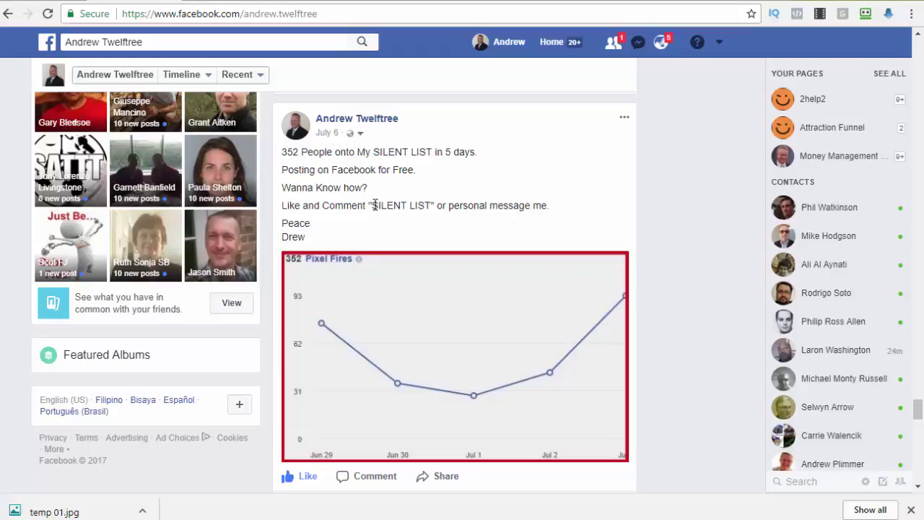
# - Highlight the words 'SILENT LIST' in the post and scroll around it
pyautogui.moveTo(371, 206); pyautogui.dragTo(434, 206)
pyautogui.scroll(-4, 455, 203)
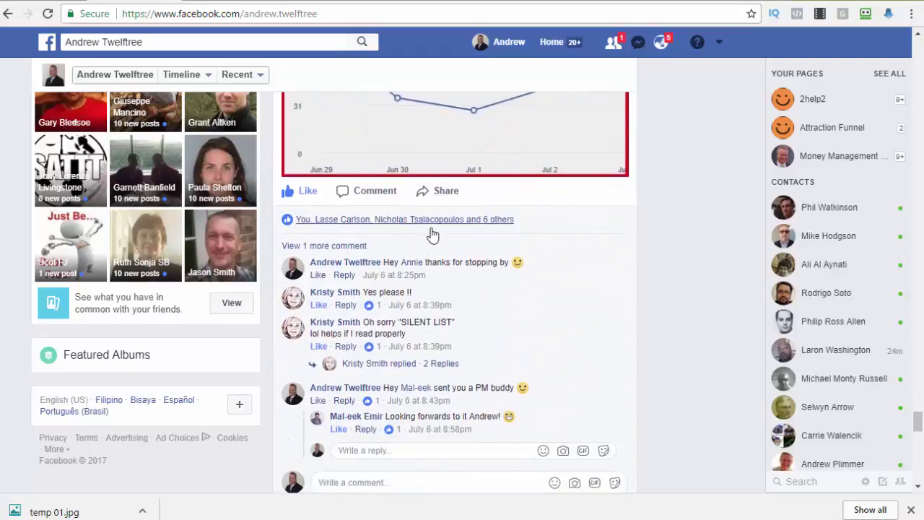
pyautogui.scroll(-2, 411, 368)
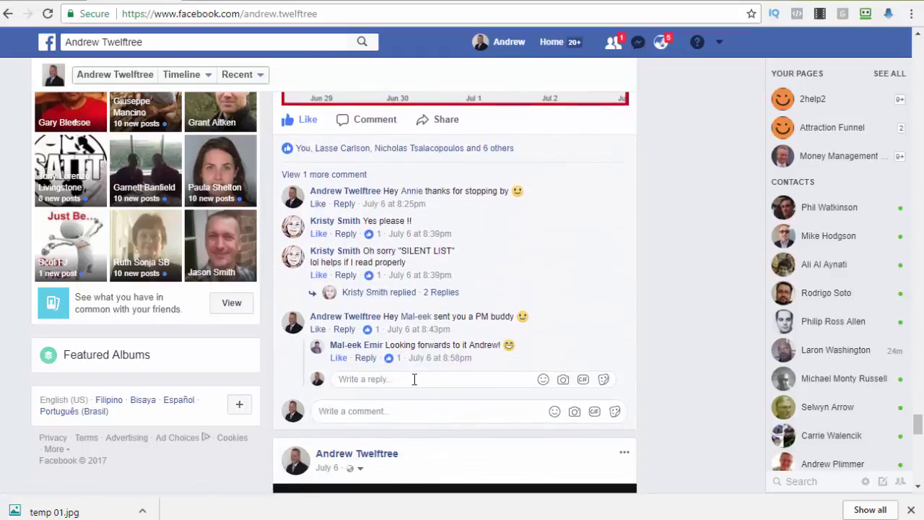
pyautogui.scroll(3, 413, 339)
pyautogui.scroll(-2, 415, 311)
pyautogui.scroll(12, 405, 315)
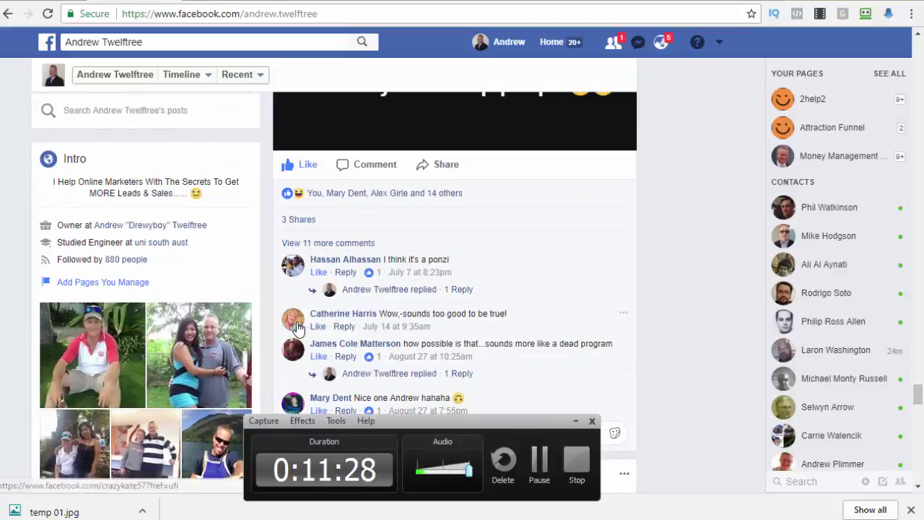
# - Switch to the temp Paint window from its taskbar preview
pyautogui.moveTo(0, 334)
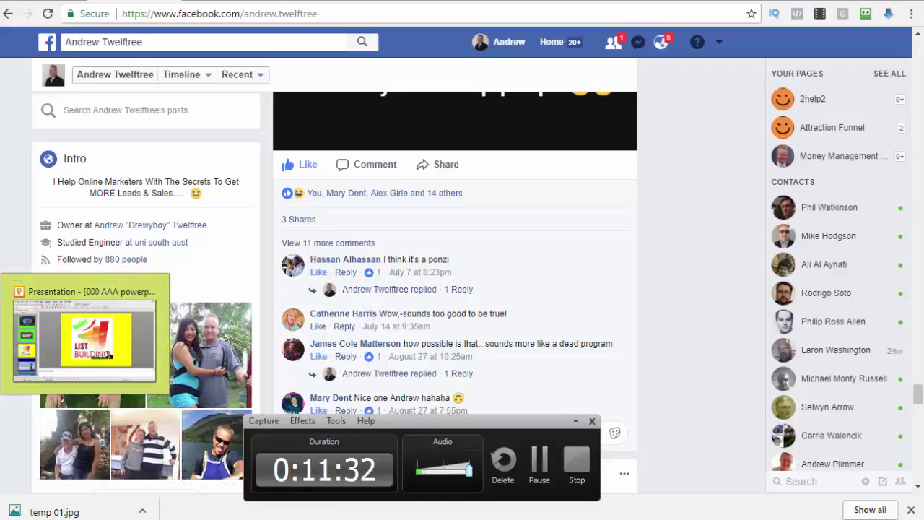
pyautogui.moveTo(0, 268)
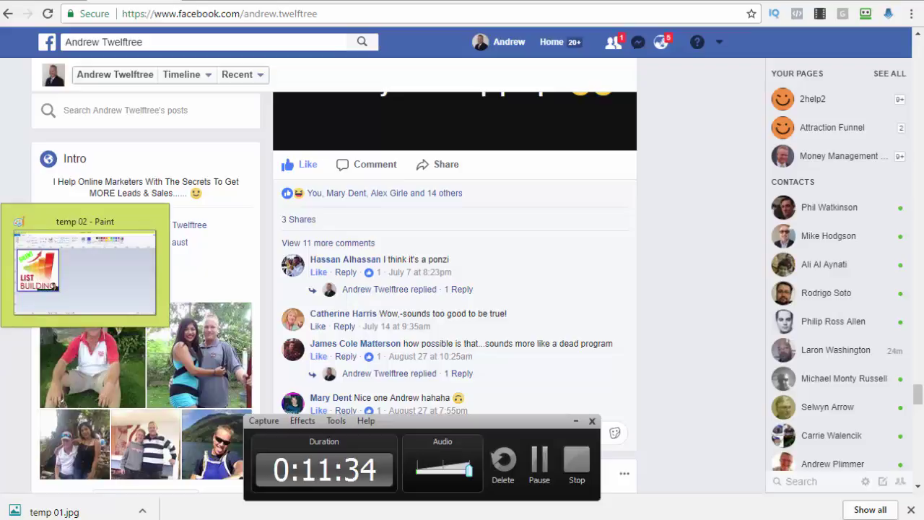
pyautogui.click(62, 270)
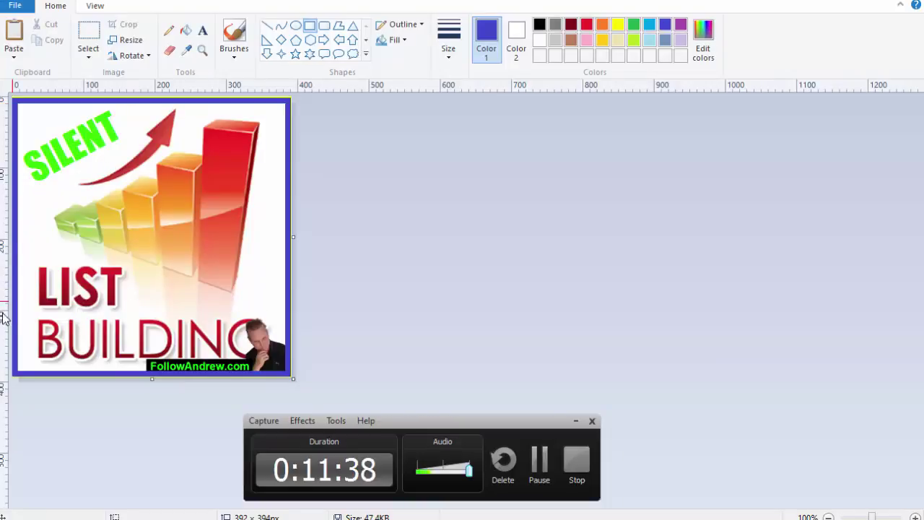
pyautogui.moveTo(0, 267)
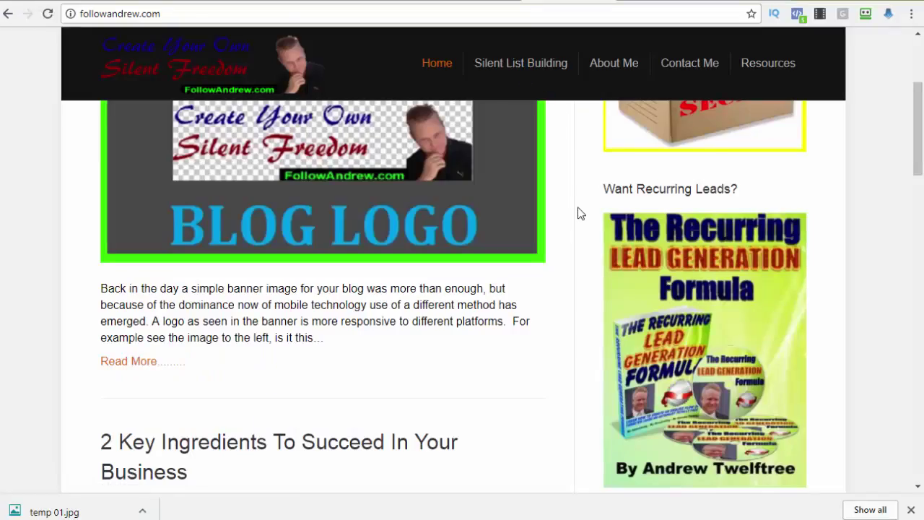
# - Scroll to the top of the blog and type 'Ho' into the sidebar Search box
pyautogui.scroll(1, 577, 214)
pyautogui.scroll(-2, 578, 227)
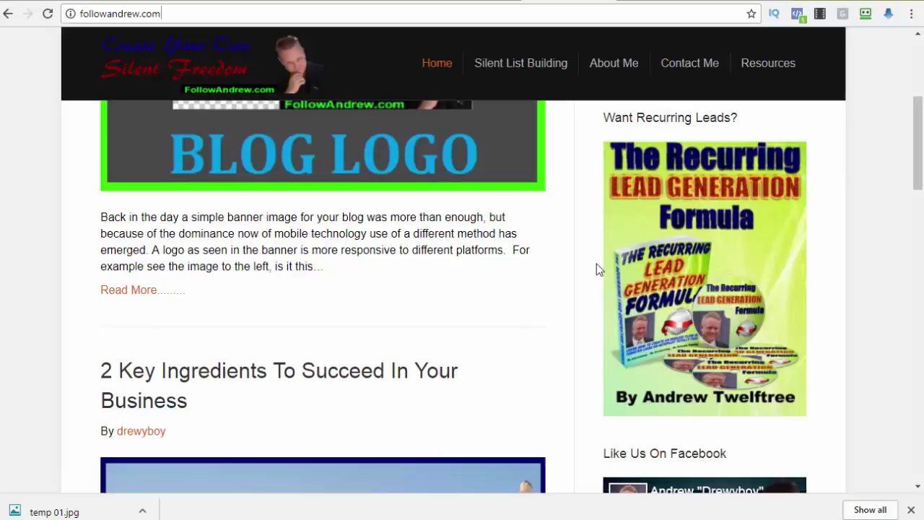
pyautogui.scroll(4, 816, 250)
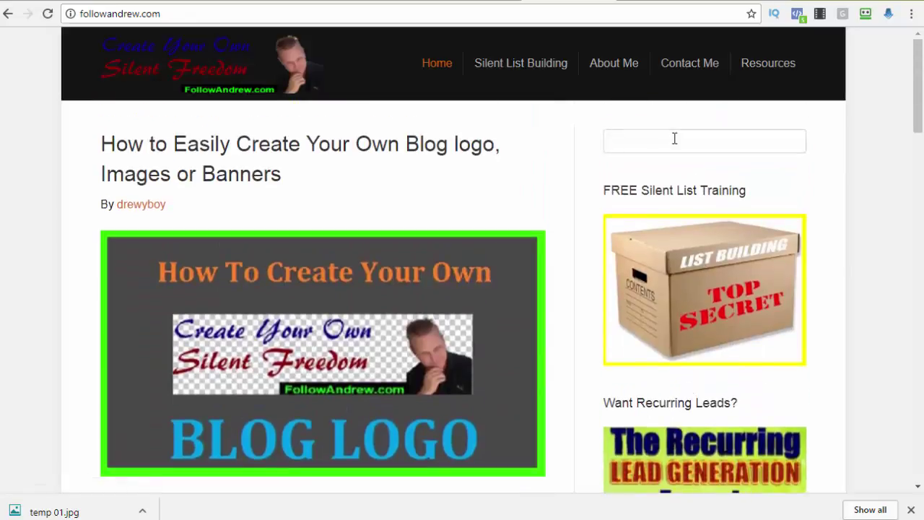
pyautogui.click(674, 139)
pyautogui.write('How To')
pyautogui.scroll(-8, 712, 372)
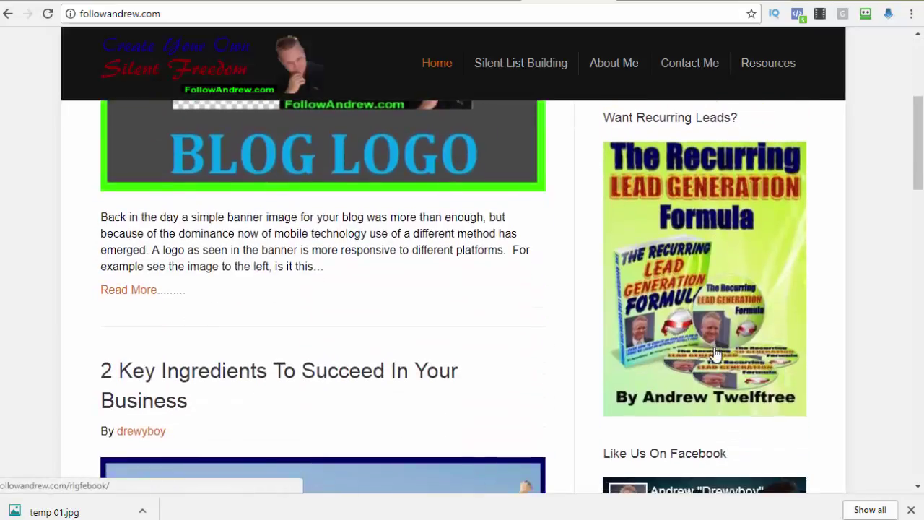
pyautogui.scroll(-1, 706, 393)
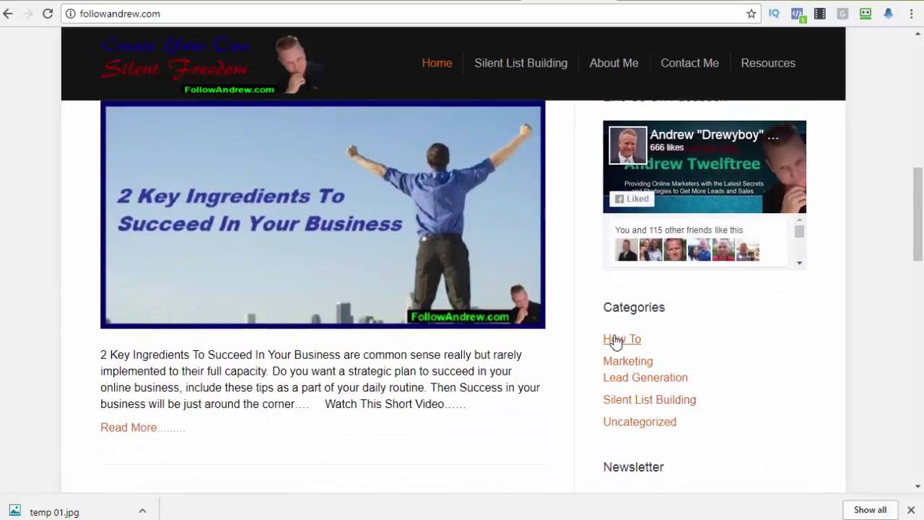
pyautogui.scroll(9, 315, 296)
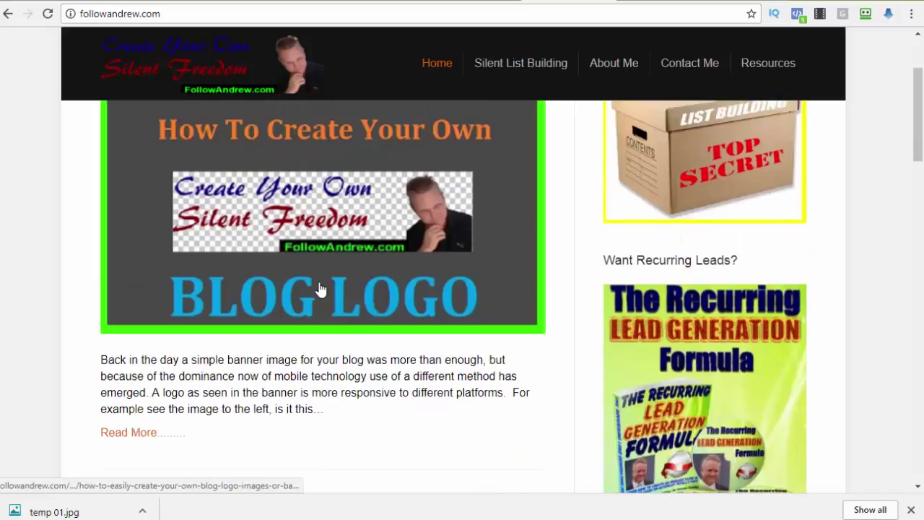